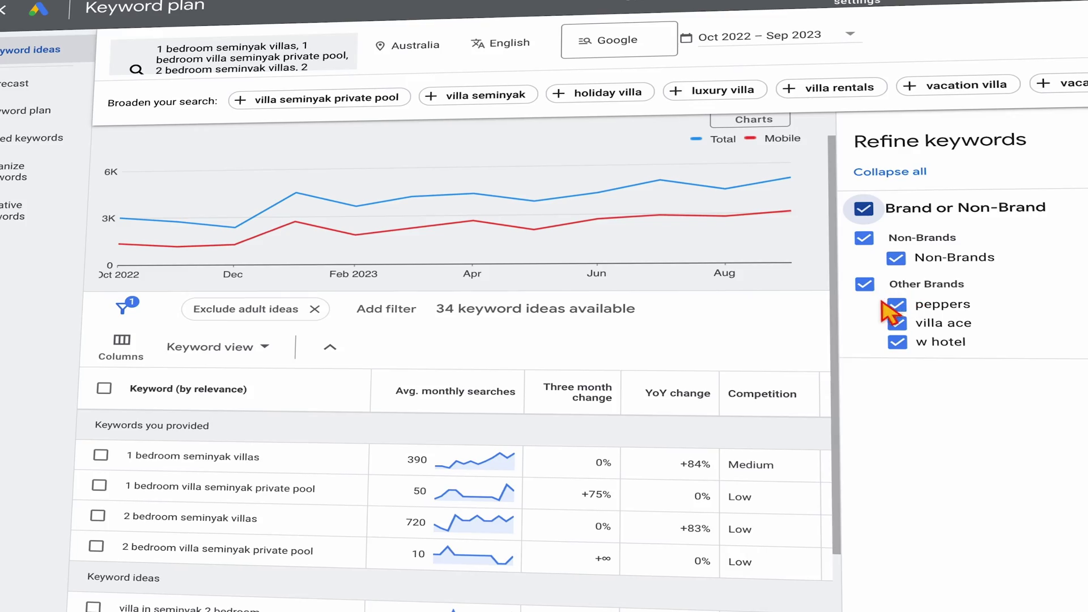
Step: Uncheck the w hotel, villa ace and peppers brands so 31 of 34 keyword ideas remain
{"action": "left_click", "coordinate": [899, 343]}
{"action": "left_click", "coordinate": [899, 324]}
{"action": "left_click", "coordinate": [899, 305]}
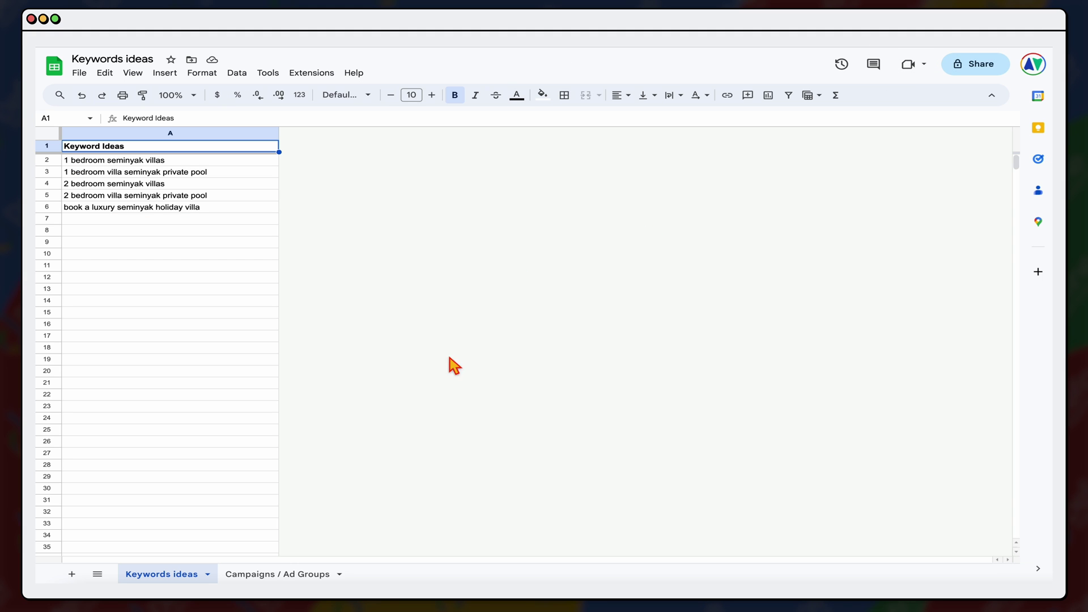
{"action": "left_click", "coordinate": [289, 574]}
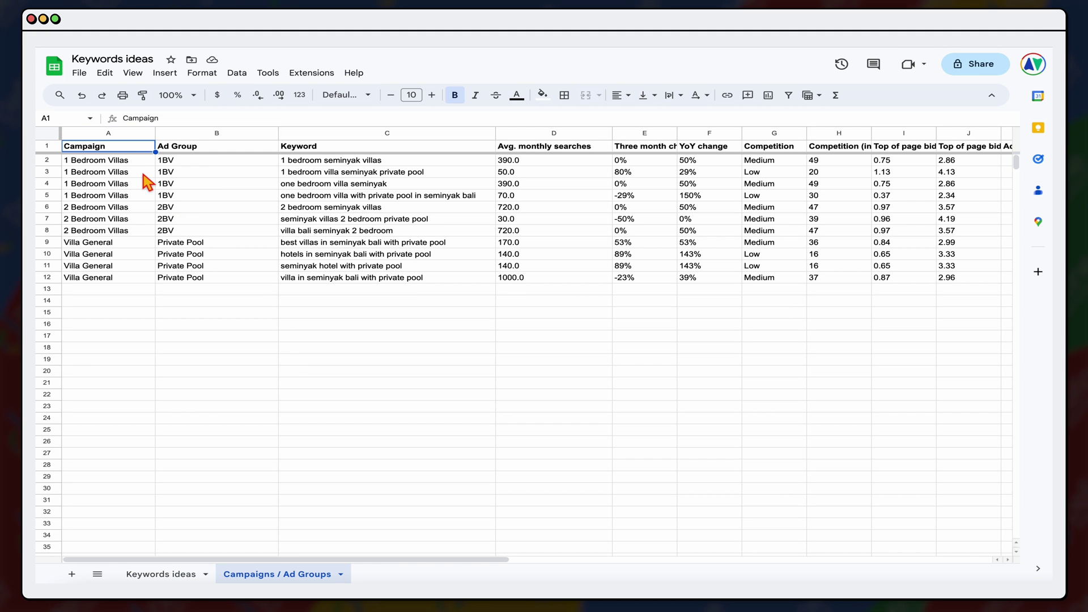
{"action": "key", "text": "Down"}
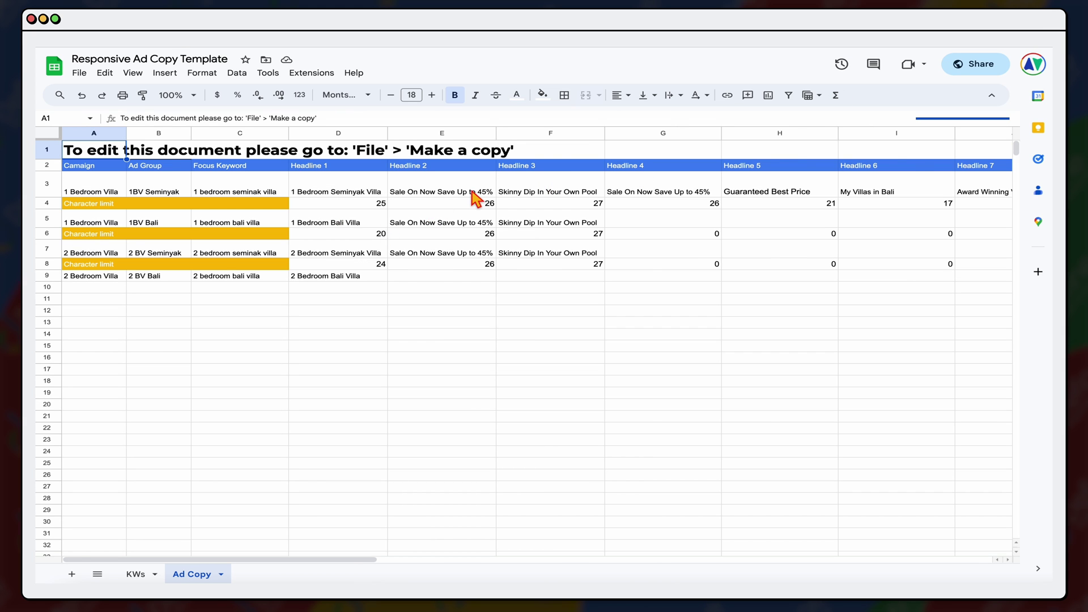
{"action": "scroll", "coordinate": [476, 201], "scroll_direction": "right", "scroll_amount": 2}
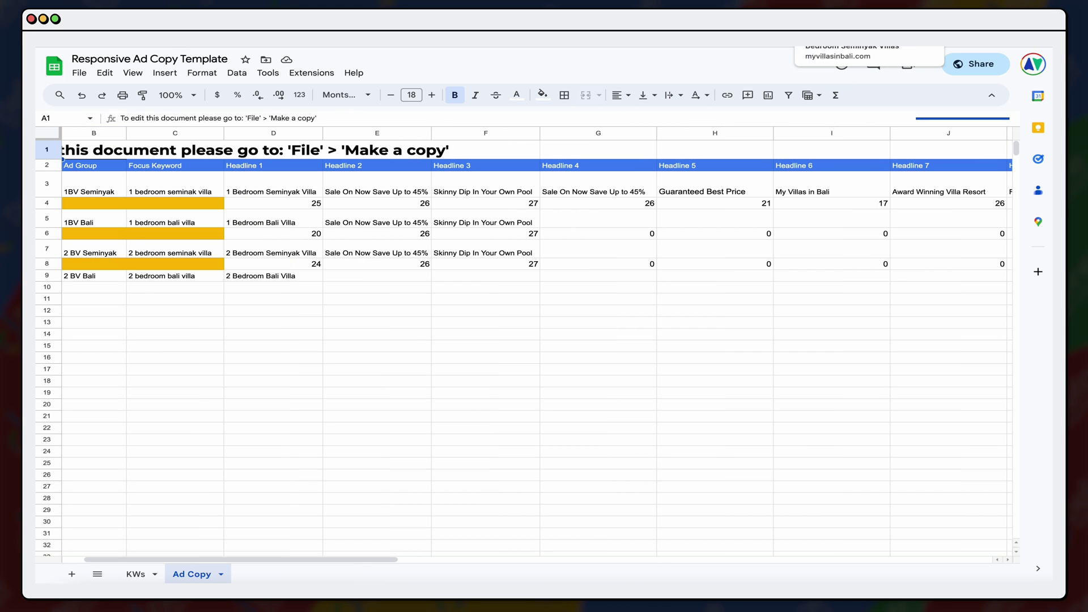
{"action": "left_click", "coordinate": [929, 38]}
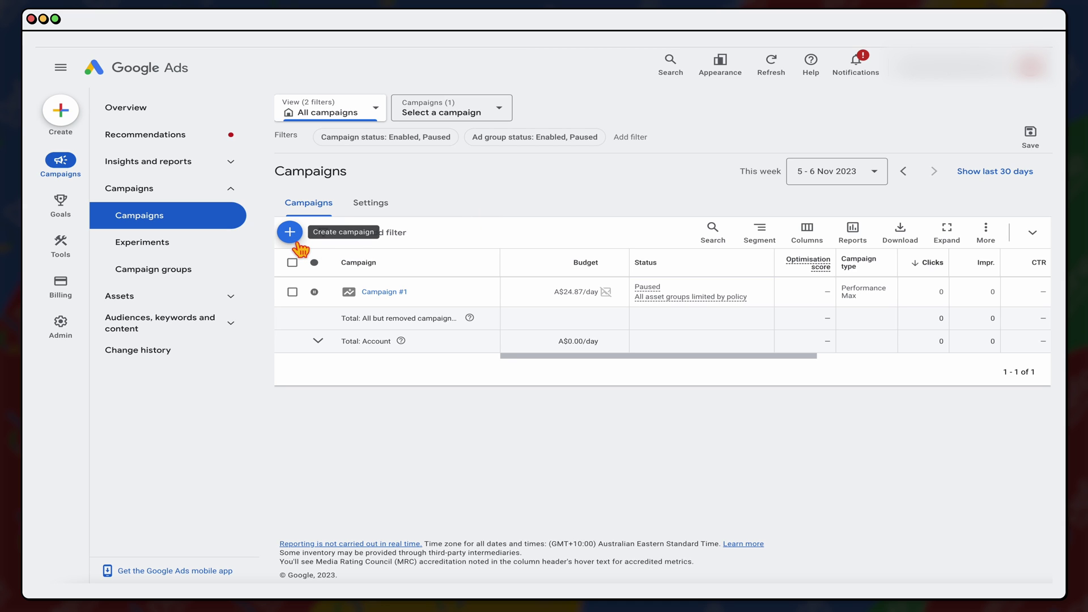
Step: Create a new campaign with the Leads objective, leave the Submit lead forms goal unchanged, and continue
{"action": "left_click", "coordinate": [78, 126]}
{"action": "left_click", "coordinate": [76, 118]}
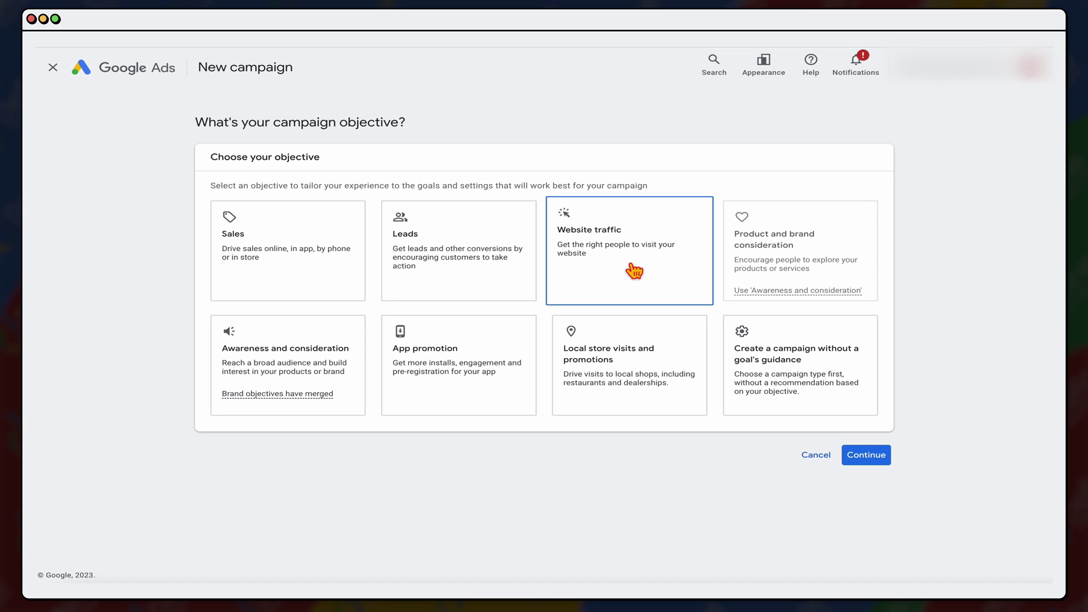
{"action": "left_click", "coordinate": [445, 263]}
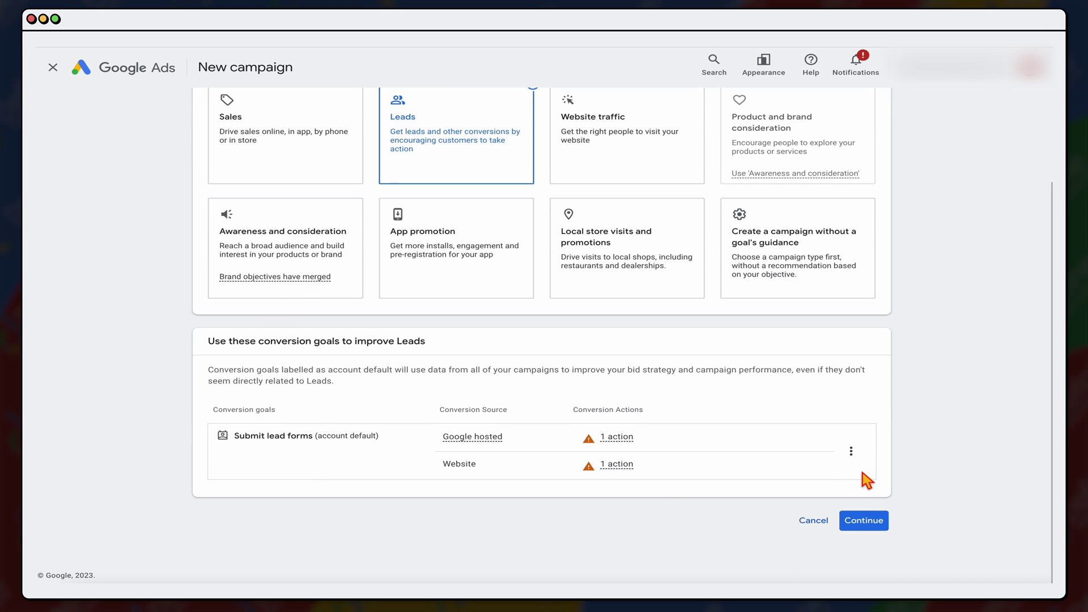
{"action": "left_click", "coordinate": [617, 465]}
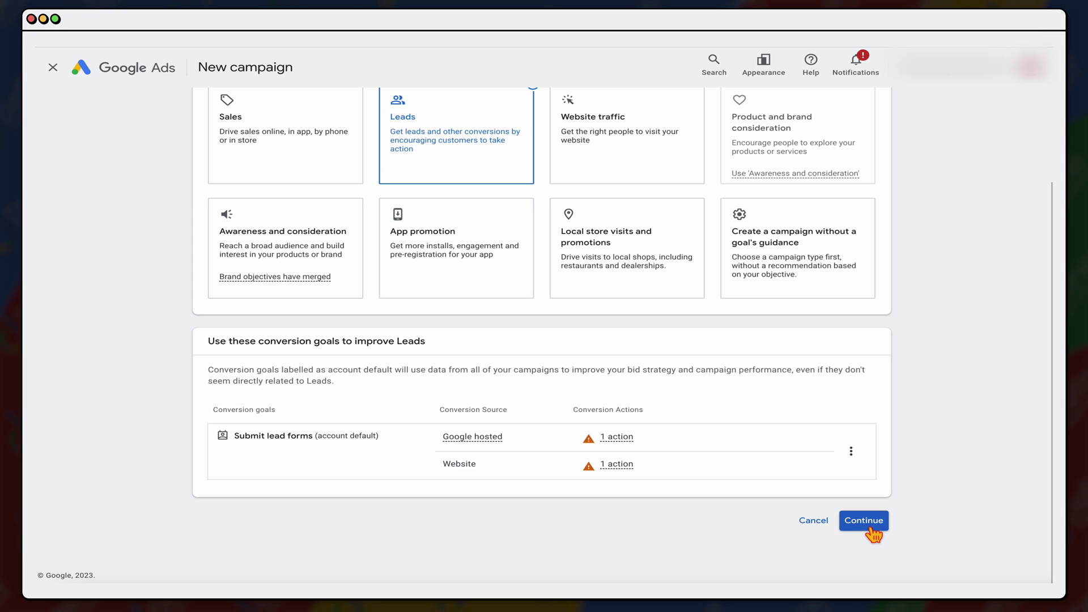
{"action": "left_click", "coordinate": [850, 451]}
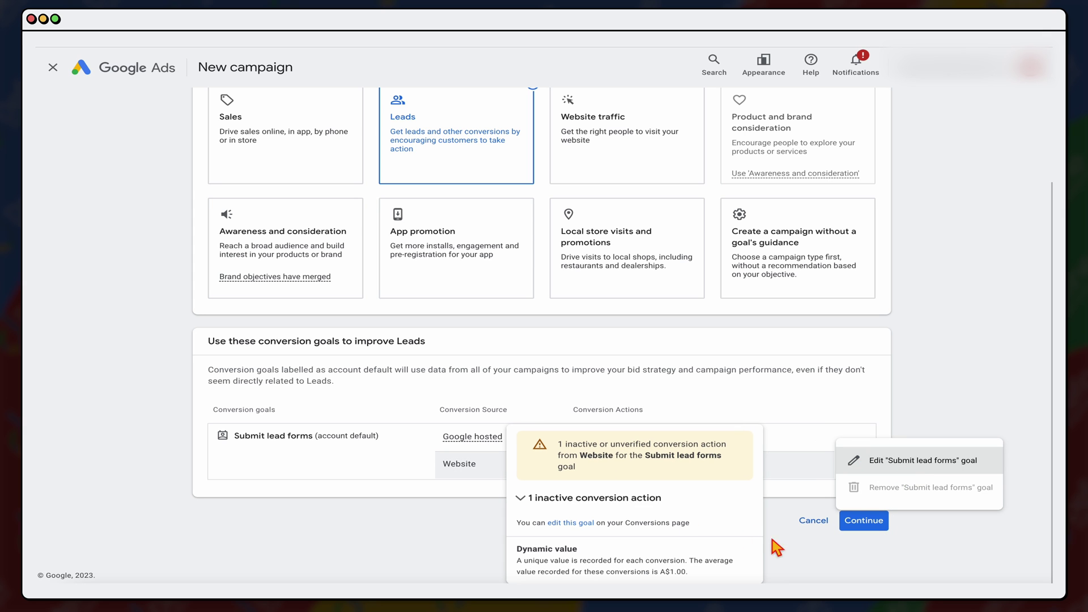
{"action": "left_click", "coordinate": [985, 554]}
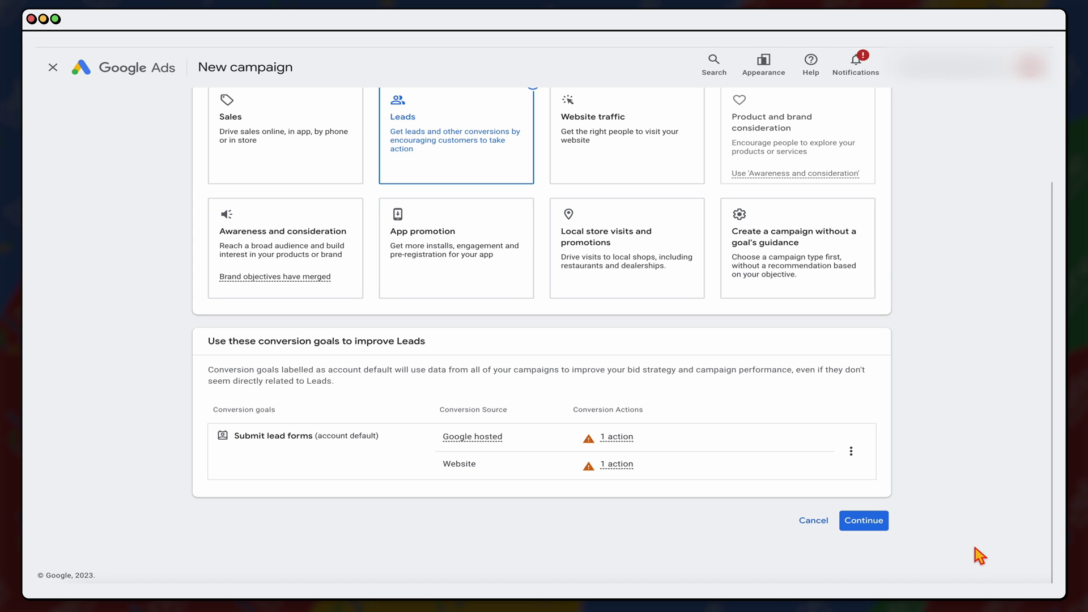
{"action": "left_click", "coordinate": [881, 528]}
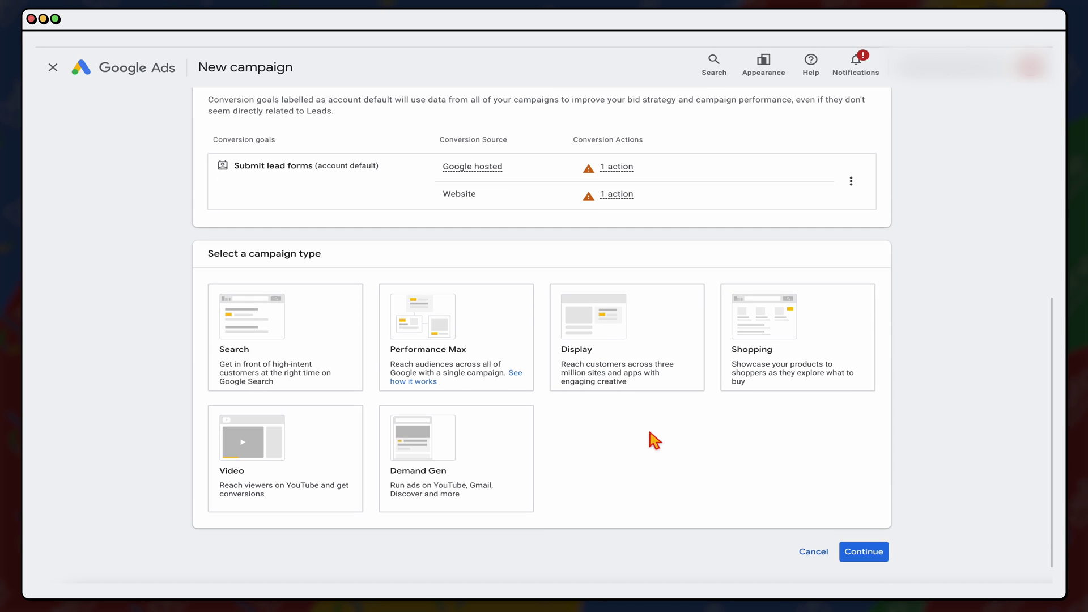
Step: Choose the Search campaign type, replace Leads-Search-2 with the name '1 Bedroom Villas', and continue
{"action": "left_click", "coordinate": [308, 340]}
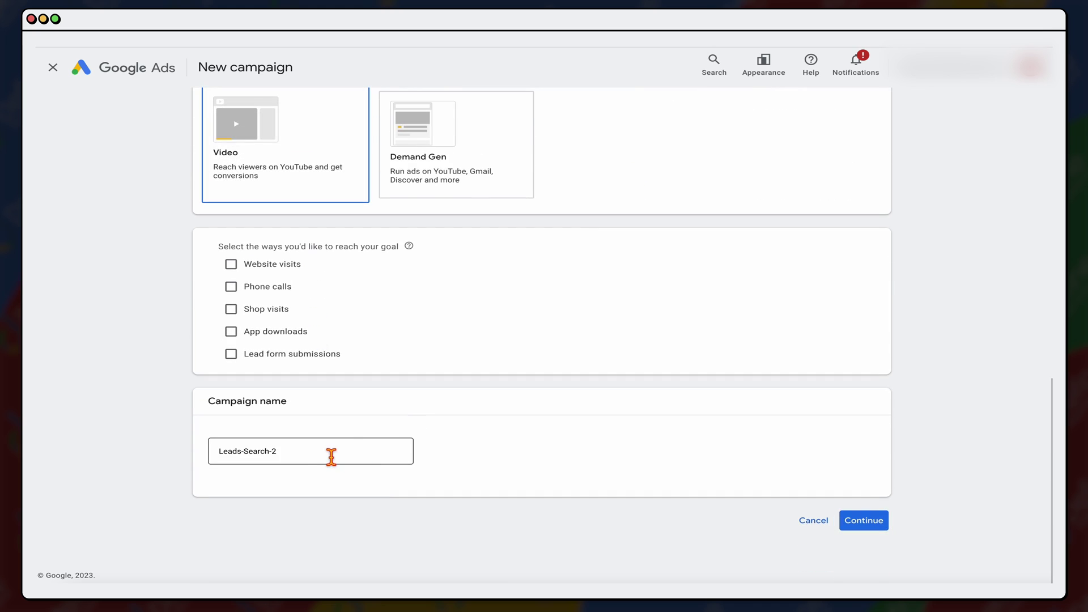
{"action": "double_click", "coordinate": [330, 455]}
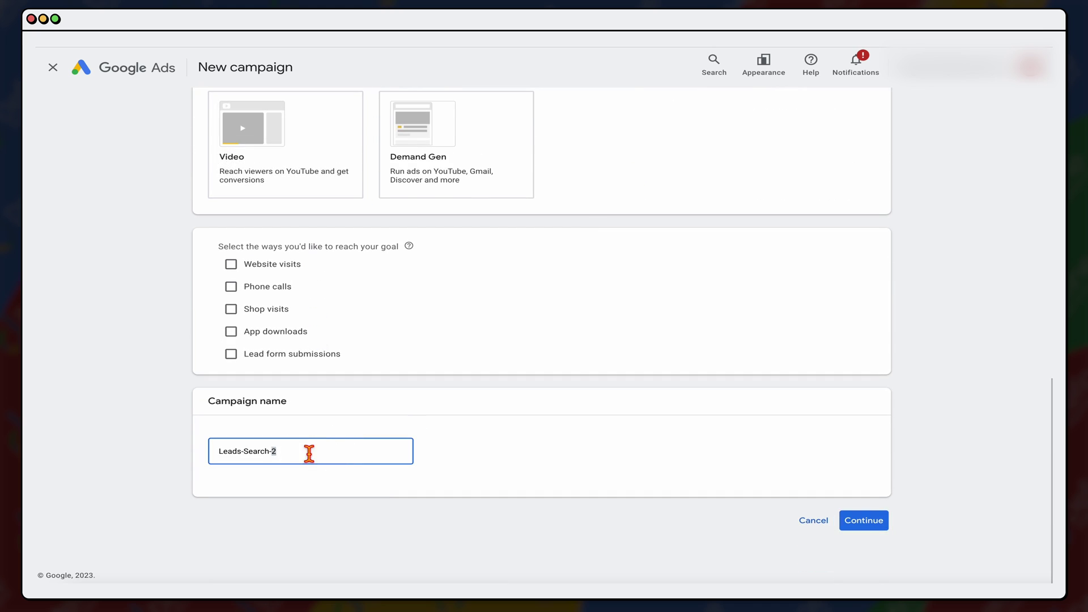
{"action": "key", "text": "ctrl+a"}
{"action": "key", "text": "BackSpace"}
{"action": "left_click", "coordinate": [863, 521]}
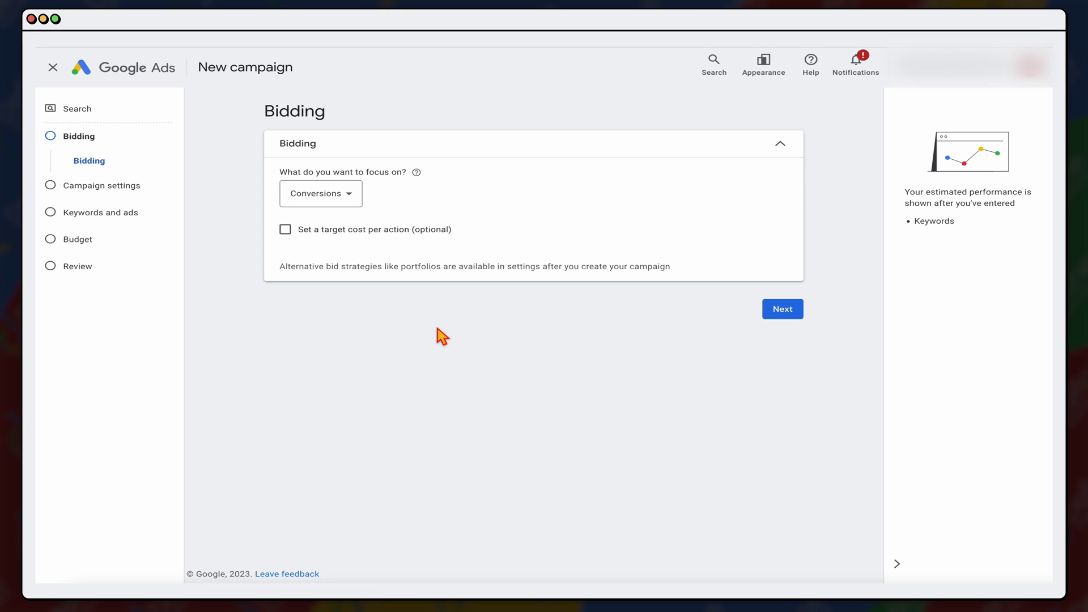
Step: Change the bidding focus from Conversions to Clicks, then go on to Campaign settings
{"action": "left_click", "coordinate": [347, 199]}
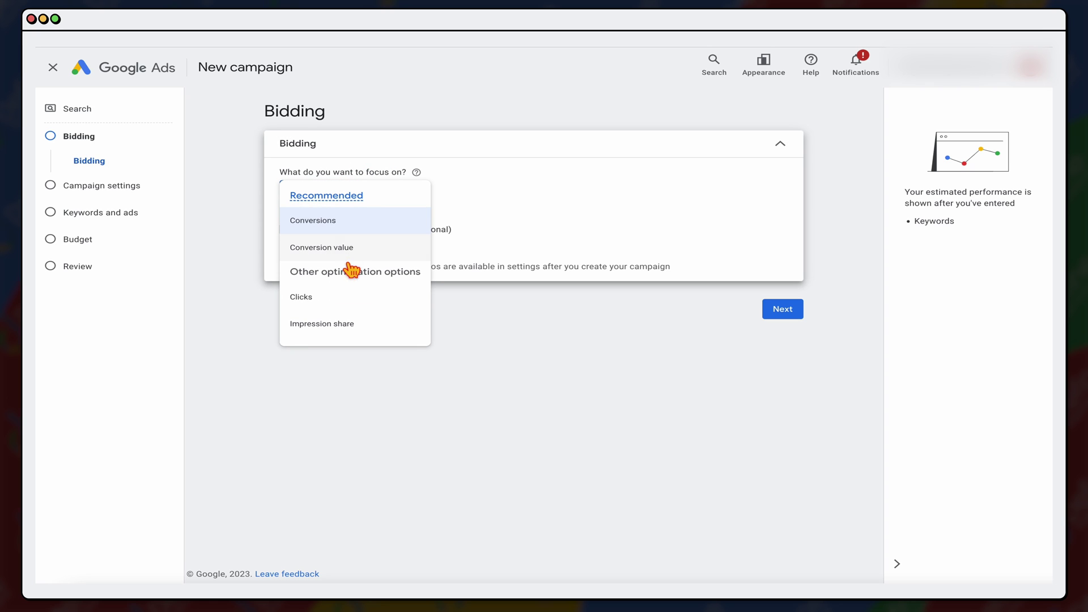
{"action": "left_click", "coordinate": [337, 300]}
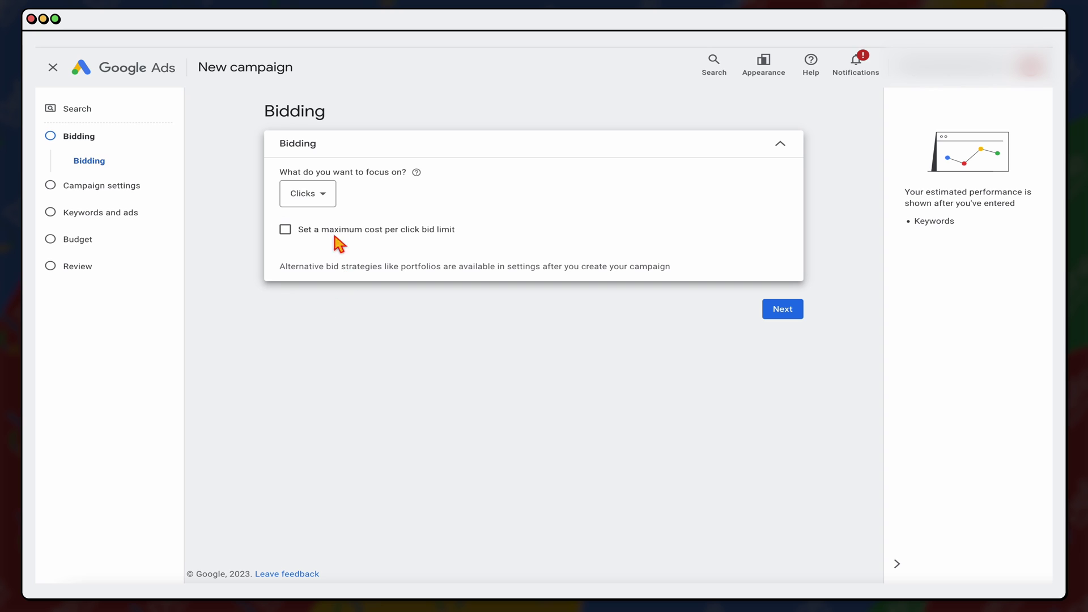
{"action": "left_click", "coordinate": [319, 199]}
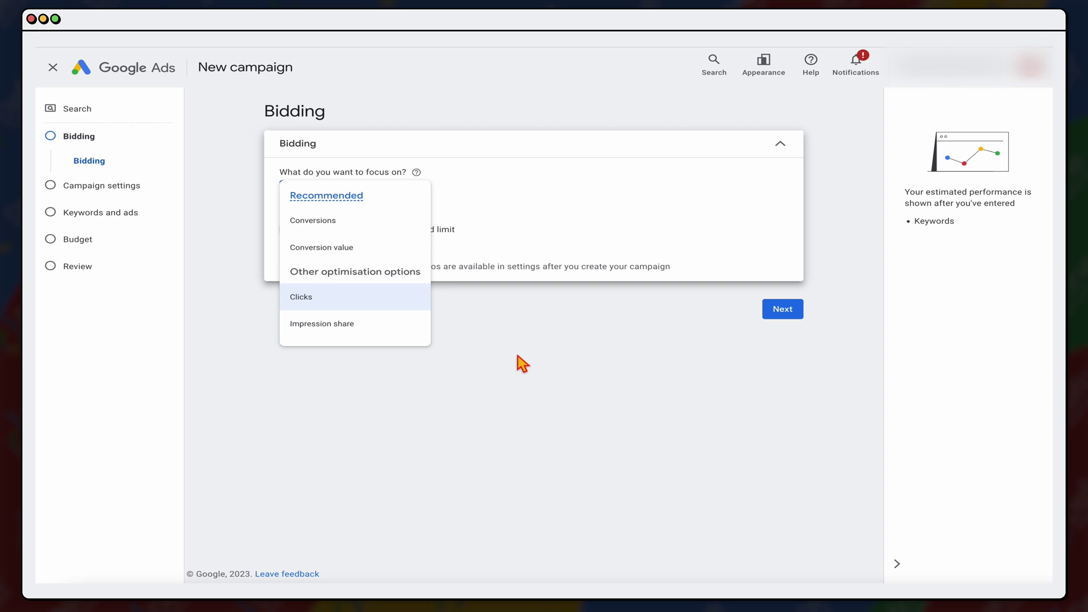
{"action": "left_click", "coordinate": [527, 376]}
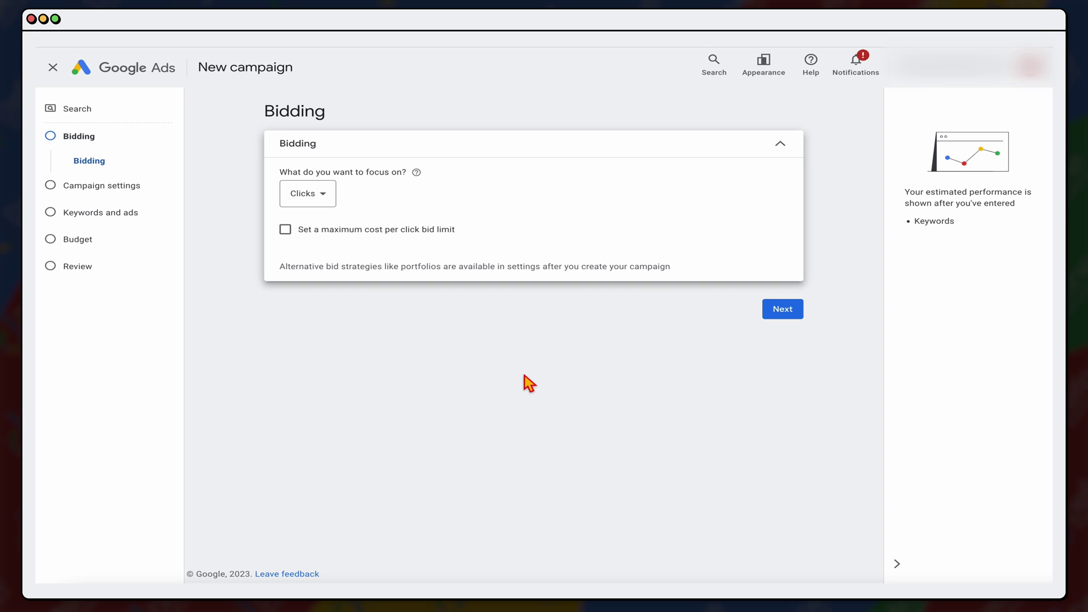
{"action": "left_click", "coordinate": [782, 310]}
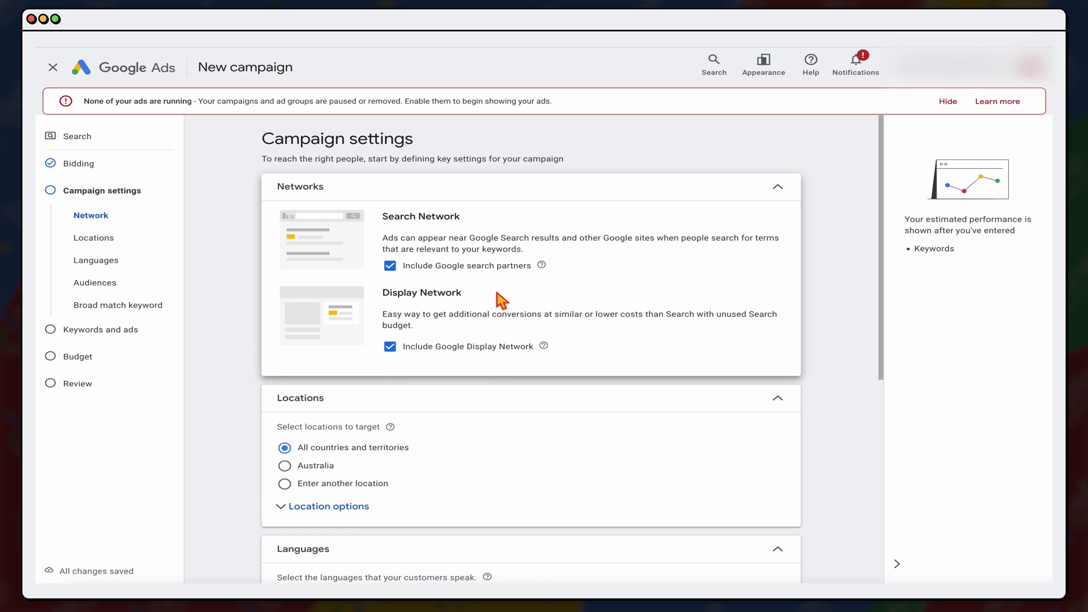
Step: Hide the warning, uncheck Include Google Display Network, and switch Locations to entering another location
{"action": "left_click", "coordinate": [949, 101]}
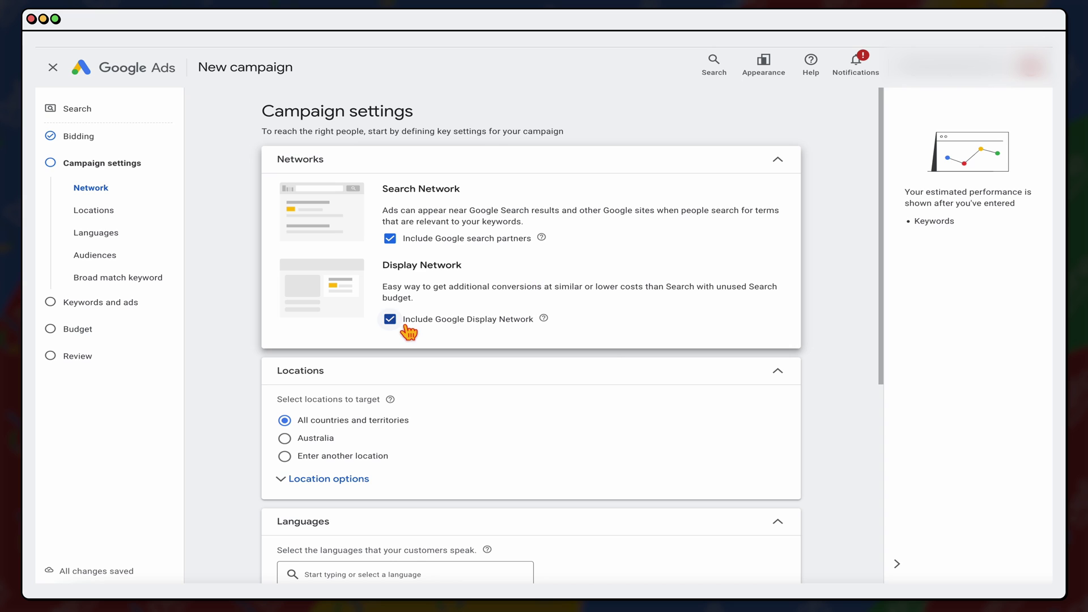
{"action": "left_click", "coordinate": [397, 320]}
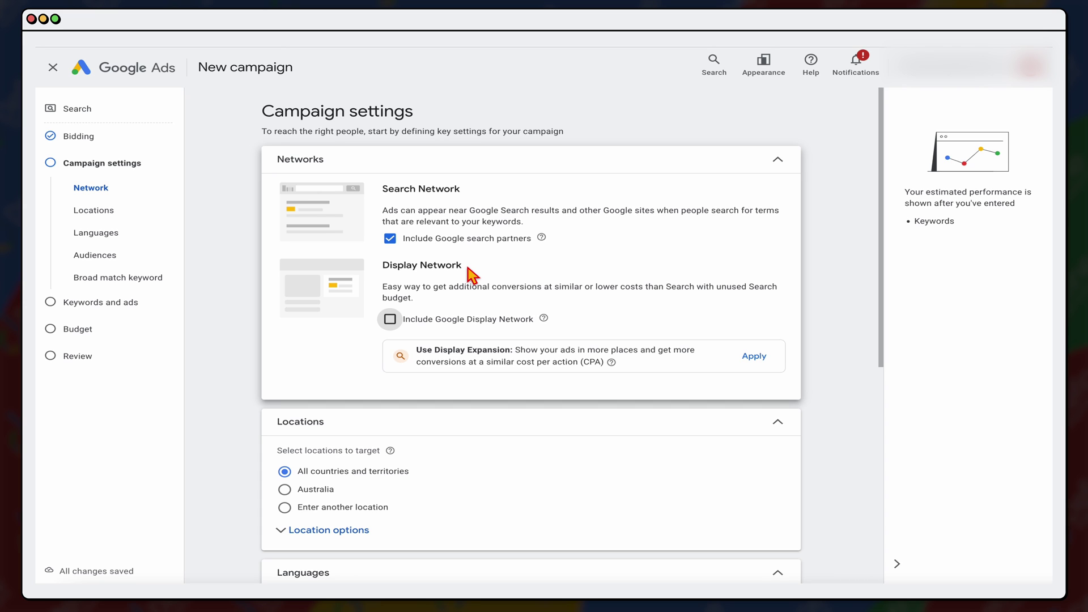
{"action": "scroll", "coordinate": [474, 272], "scroll_direction": "down", "scroll_amount": 2}
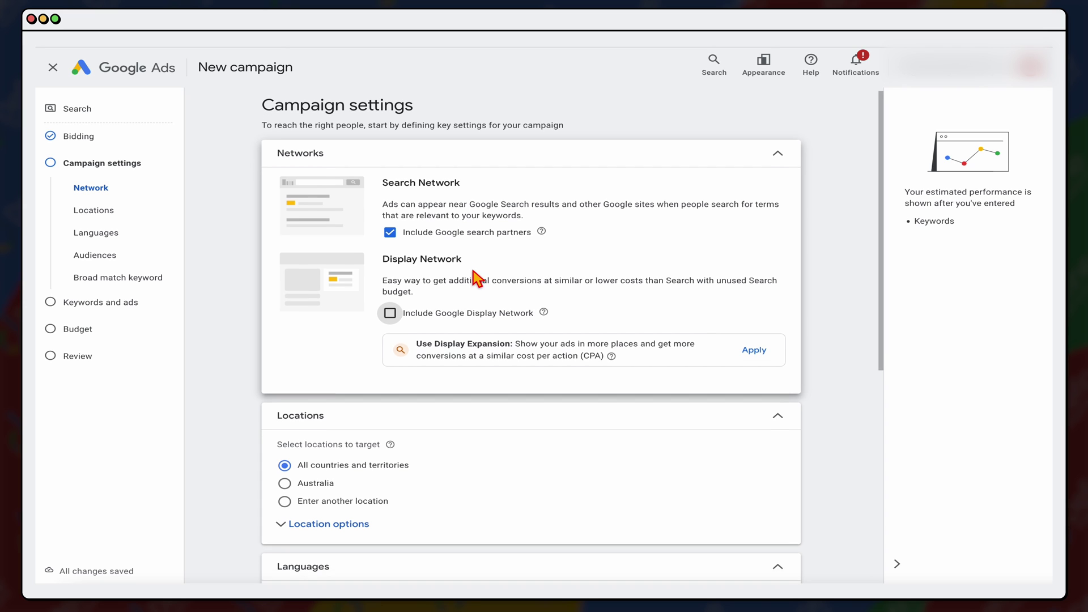
{"action": "scroll", "coordinate": [475, 277], "scroll_direction": "down", "scroll_amount": 3}
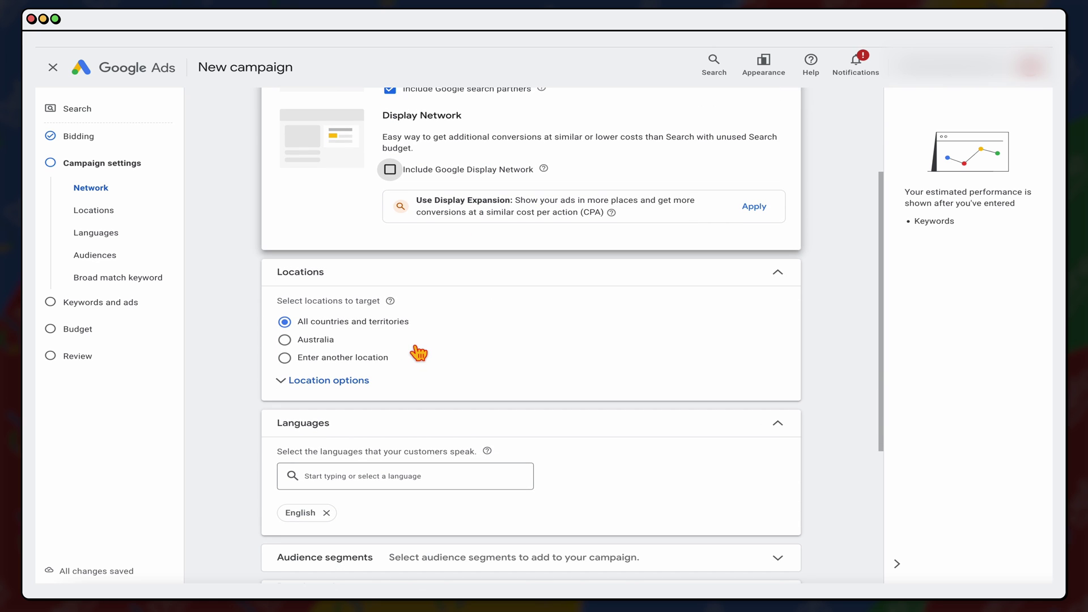
{"action": "left_click", "coordinate": [293, 362]}
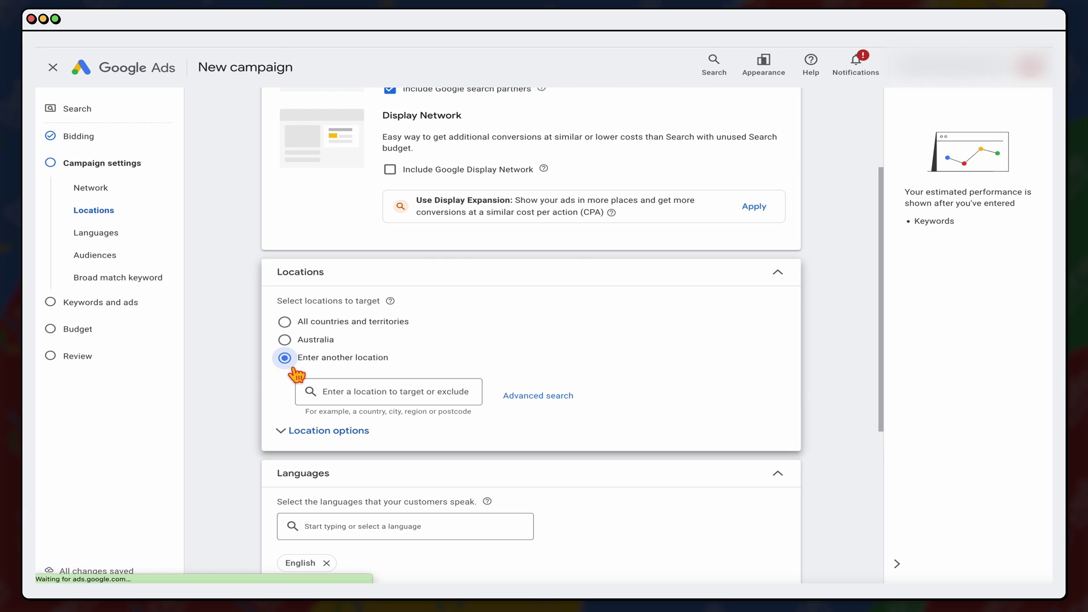
Step: Add Australia, Saudi Arabia and Singapore as target locations
{"action": "left_click", "coordinate": [420, 388]}
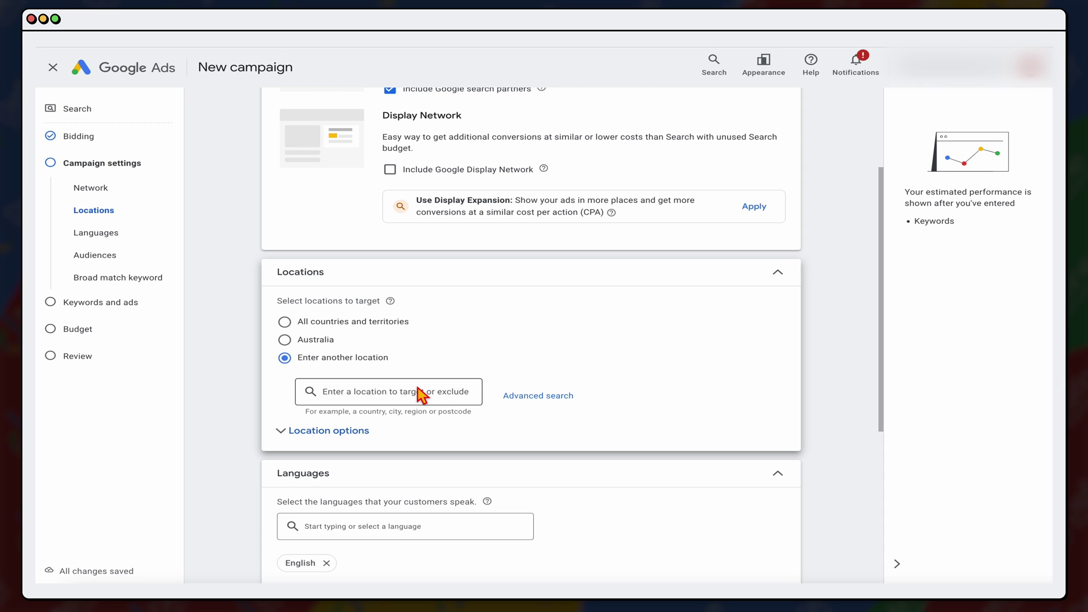
{"action": "type", "text": "aus"}
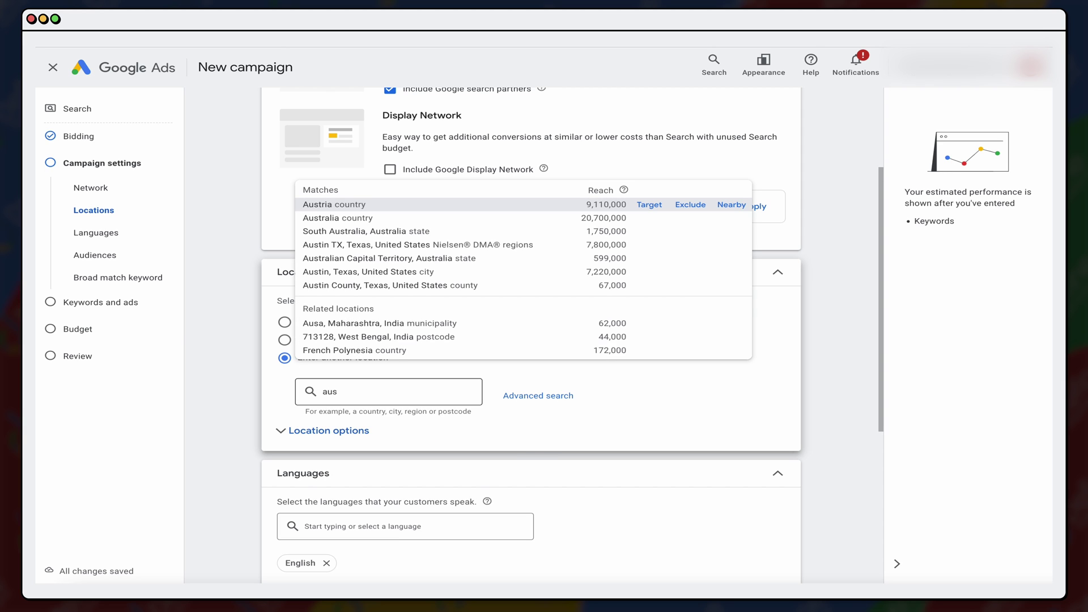
{"action": "left_click", "coordinate": [338, 218]}
{"action": "type", "text": "sau"}
{"action": "left_click", "coordinate": [427, 505]}
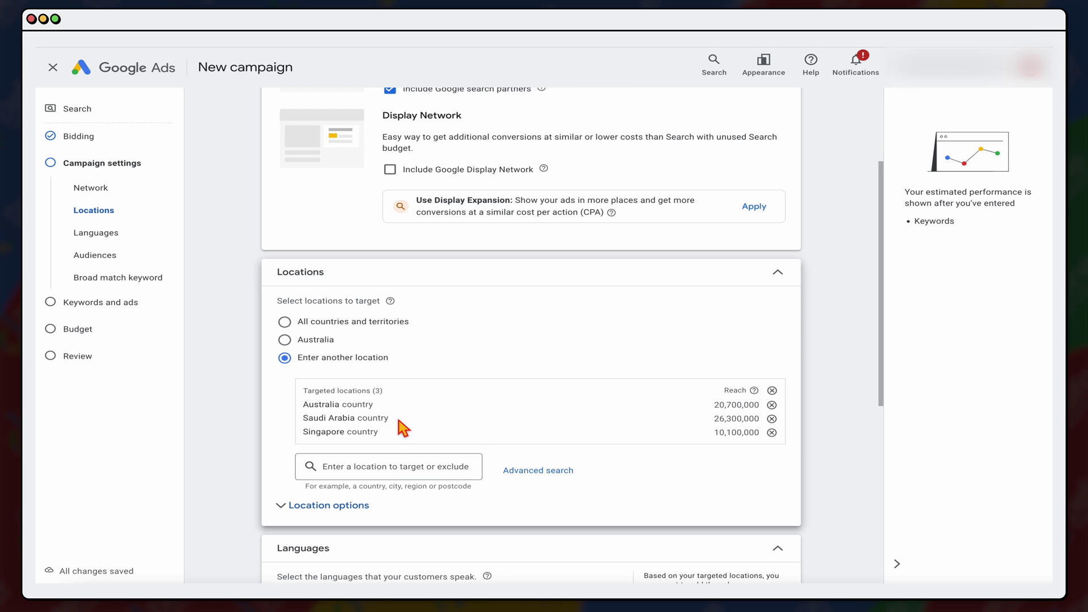
Step: Set Location options to Presence, targeting only people in or regularly in these locations
{"action": "scroll", "coordinate": [377, 444], "scroll_direction": "down", "scroll_amount": 2}
{"action": "left_click", "coordinate": [329, 471]}
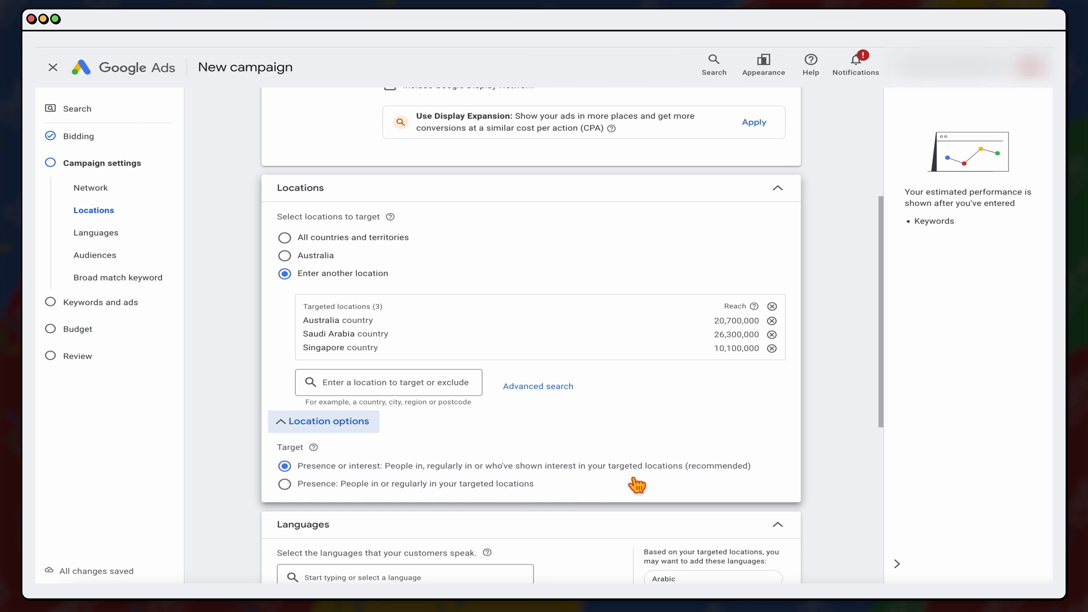
{"action": "left_click", "coordinate": [286, 486]}
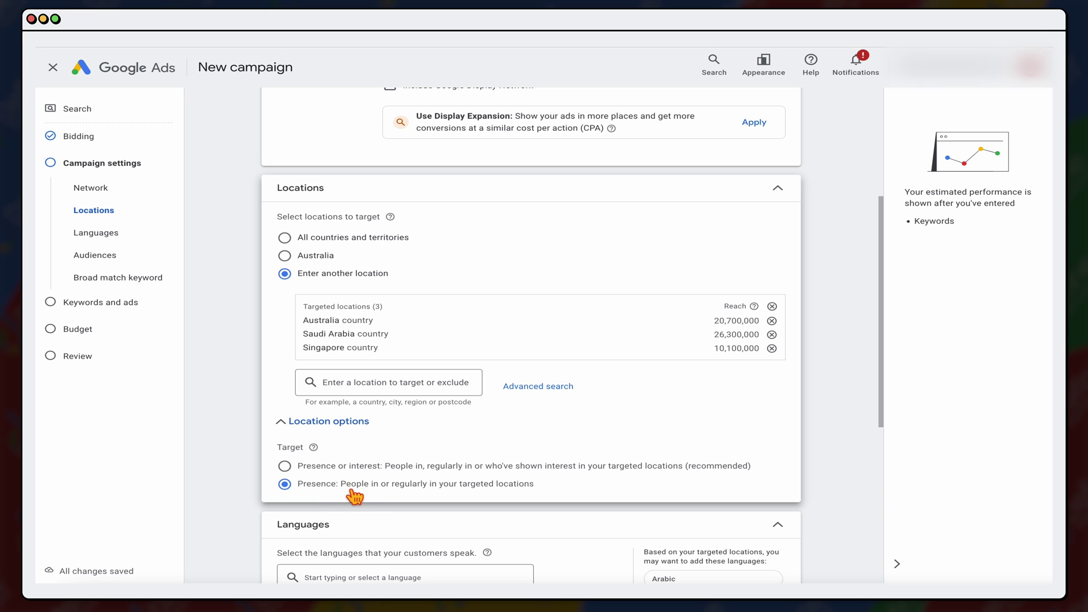
{"action": "left_click_drag", "start_coordinate": [343, 488], "coordinate": [545, 496]}
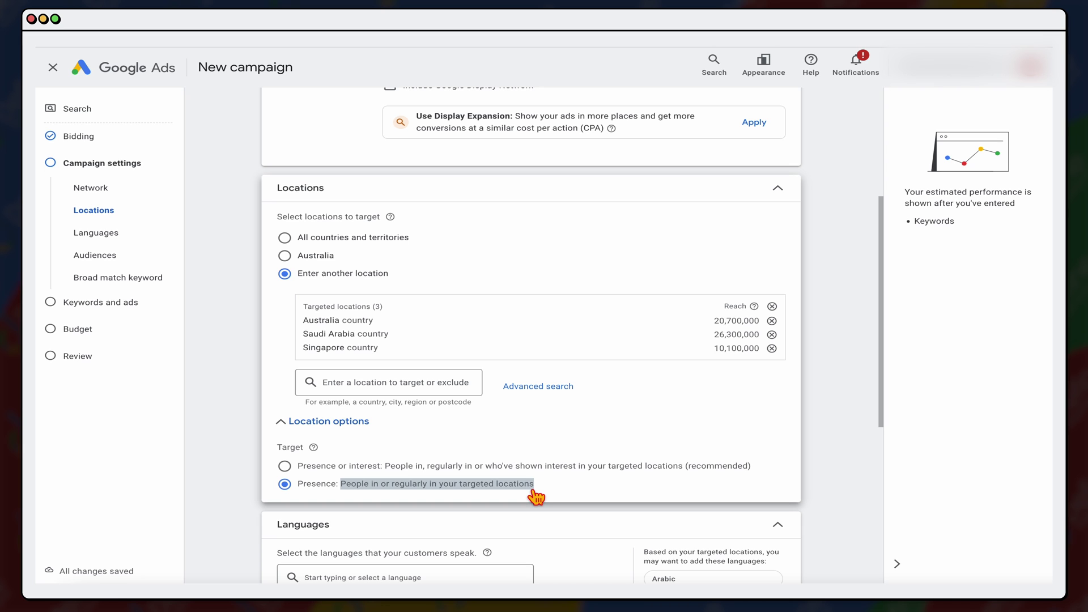
{"action": "scroll", "coordinate": [535, 497], "scroll_direction": "down", "scroll_amount": 3}
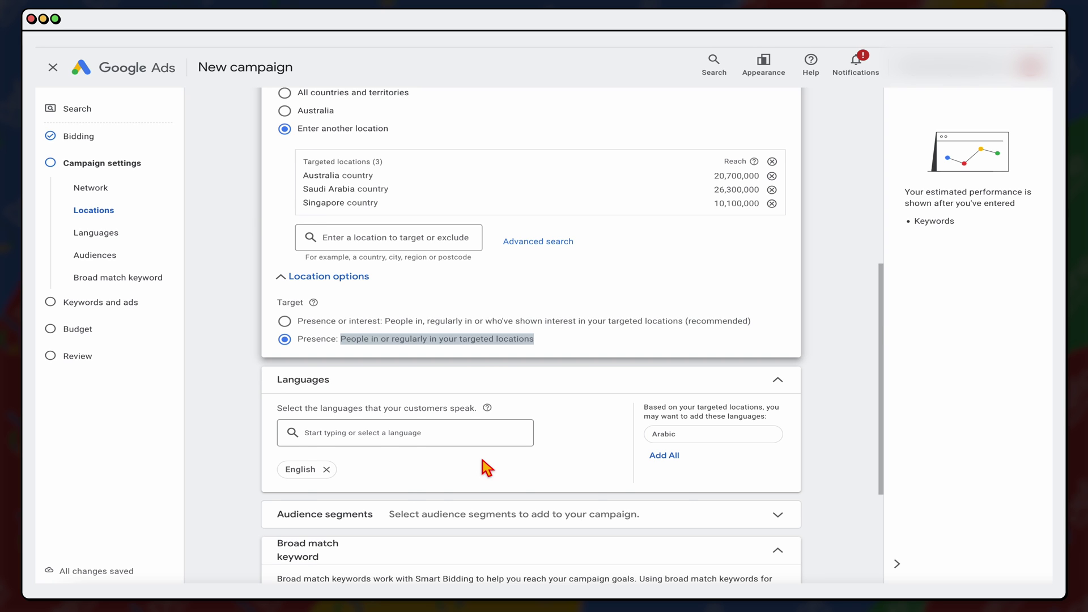
{"action": "scroll", "coordinate": [482, 460], "scroll_direction": "down", "scroll_amount": 3}
Step: Open Audience segments and add the Trips to Bali segment
{"action": "left_click", "coordinate": [472, 366]}
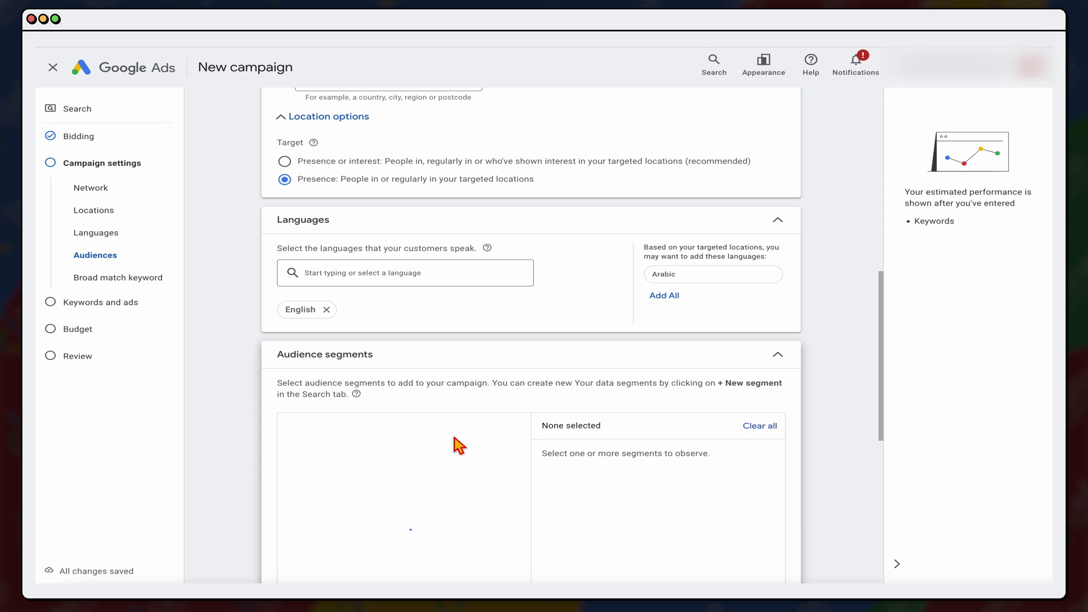
{"action": "scroll", "coordinate": [460, 453], "scroll_direction": "down", "scroll_amount": 1}
{"action": "scroll", "coordinate": [465, 460], "scroll_direction": "down", "scroll_amount": 2}
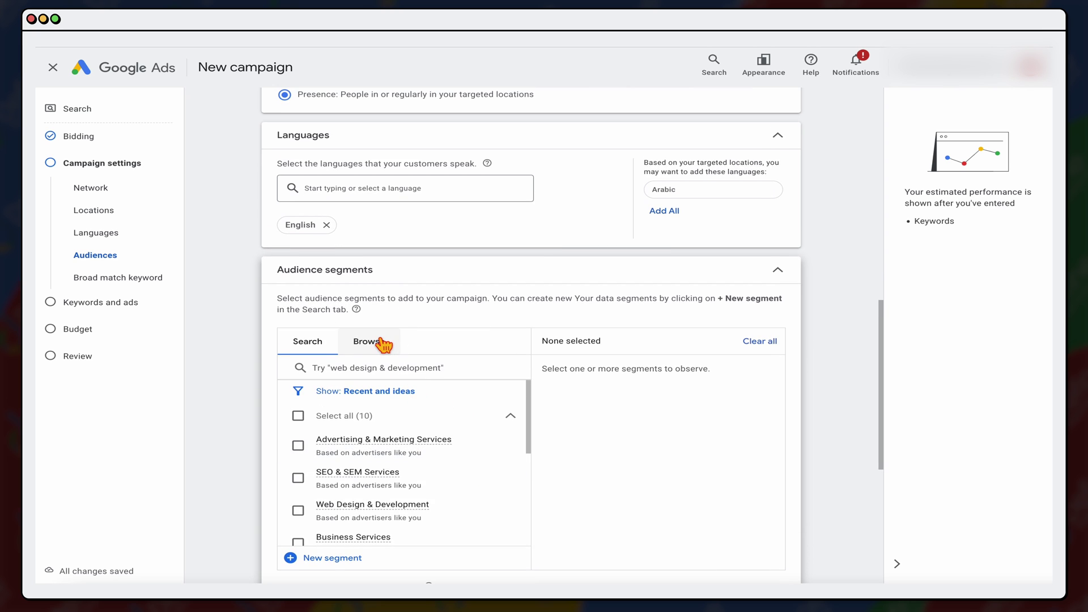
{"action": "left_click", "coordinate": [374, 343]}
{"action": "left_click", "coordinate": [333, 350]}
{"action": "left_click", "coordinate": [369, 371]}
{"action": "type", "text": "bali"}
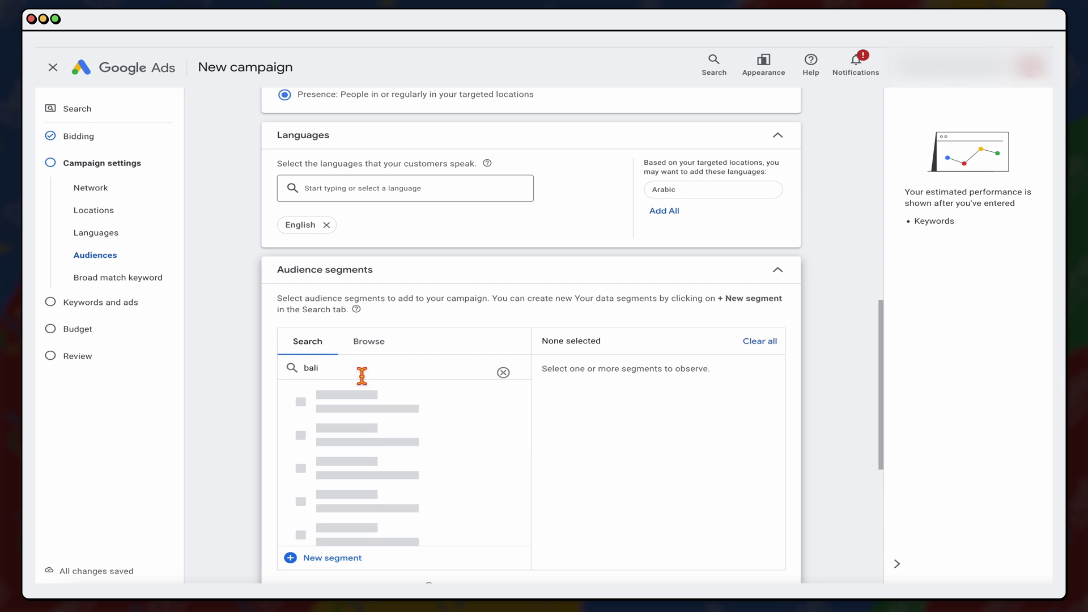
{"action": "left_click", "coordinate": [357, 396]}
Step: Add the Trips to Indonesia, Holiday Rentals and Hotels & Accommodation segments
{"action": "scroll", "coordinate": [351, 340], "scroll_direction": "down", "scroll_amount": 2}
{"action": "key", "text": "BackSpace"}
{"action": "key", "text": "BackSpace"}
{"action": "key", "text": "BackSpace"}
{"action": "key", "text": "BackSpace"}
{"action": "type", "text": "indones"}
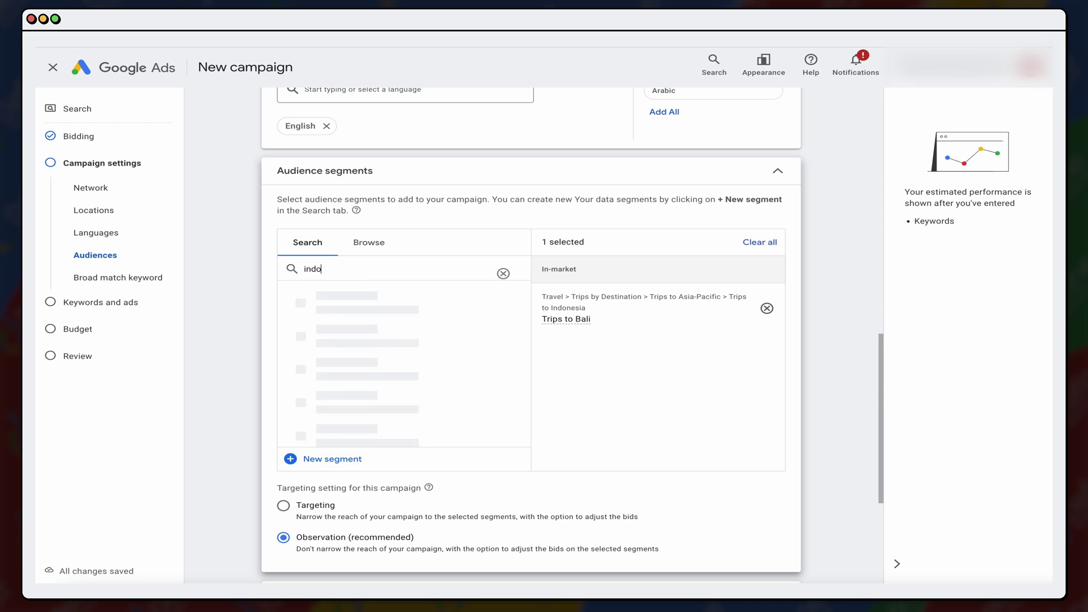
{"action": "left_click", "coordinate": [298, 333]}
{"action": "double_click", "coordinate": [328, 278]}
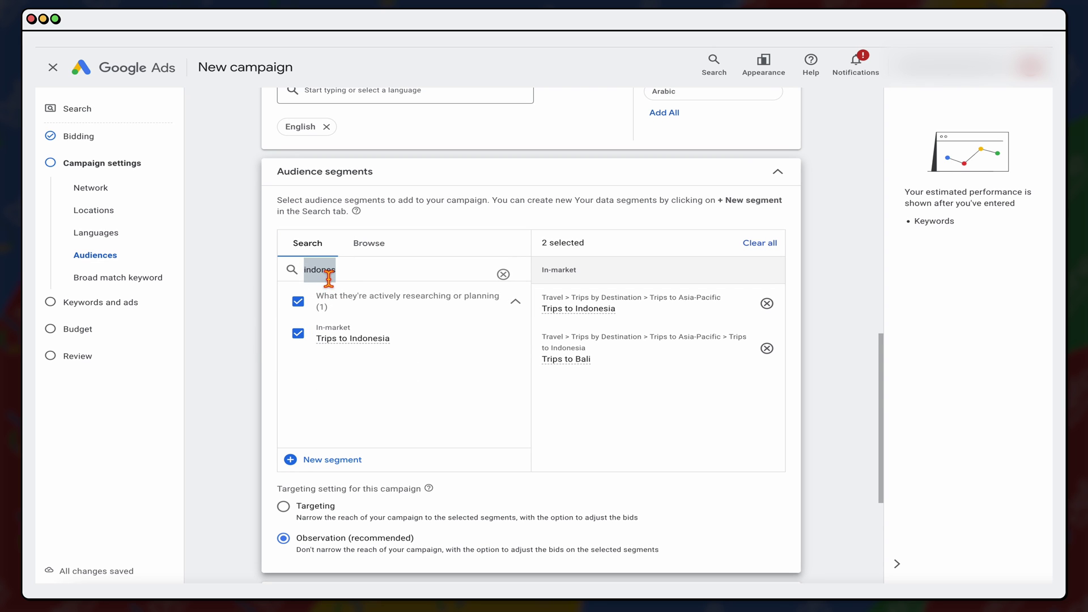
{"action": "type", "text": "villa resorts"}
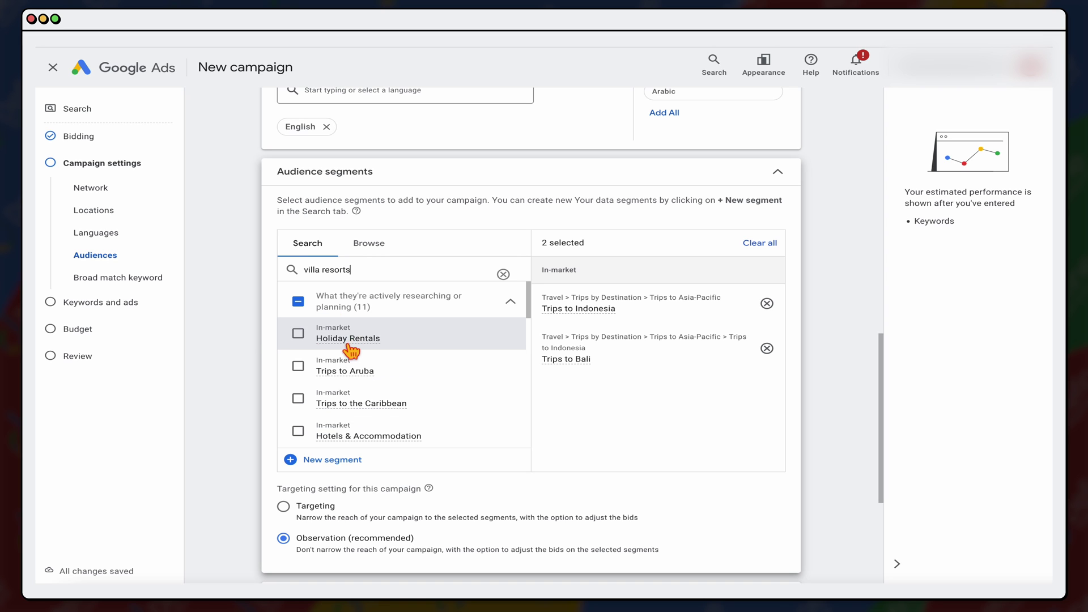
{"action": "left_click", "coordinate": [318, 327]}
{"action": "scroll", "coordinate": [315, 380], "scroll_direction": "down", "scroll_amount": 1}
{"action": "left_click", "coordinate": [298, 370]}
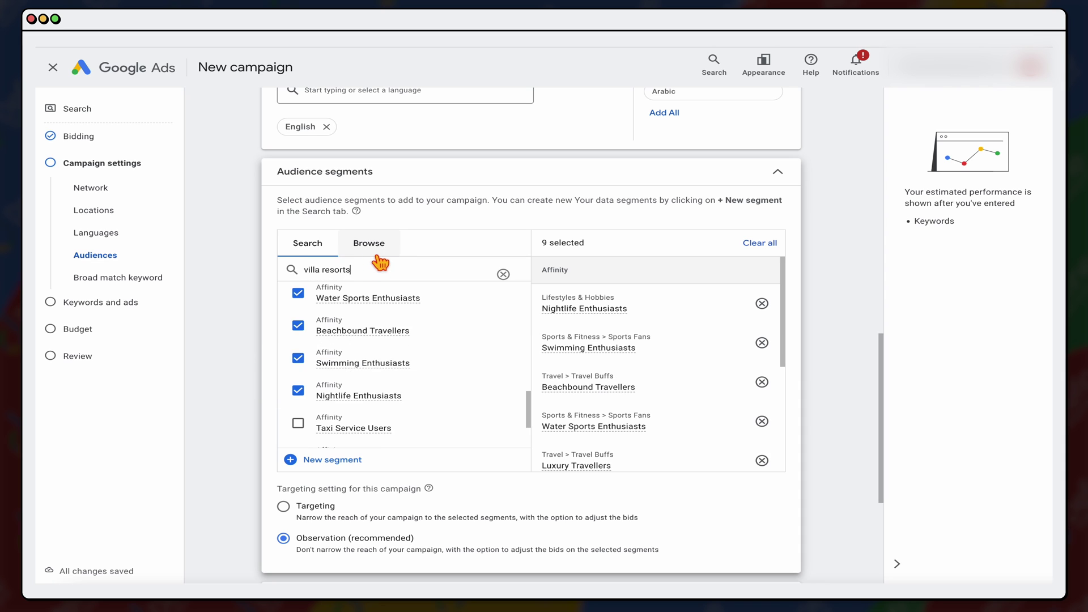
Step: Add all five Parents age groups, infants through teens, from detailed demographics, keeping Observation
{"action": "left_click", "coordinate": [381, 257]}
{"action": "left_click", "coordinate": [503, 276]}
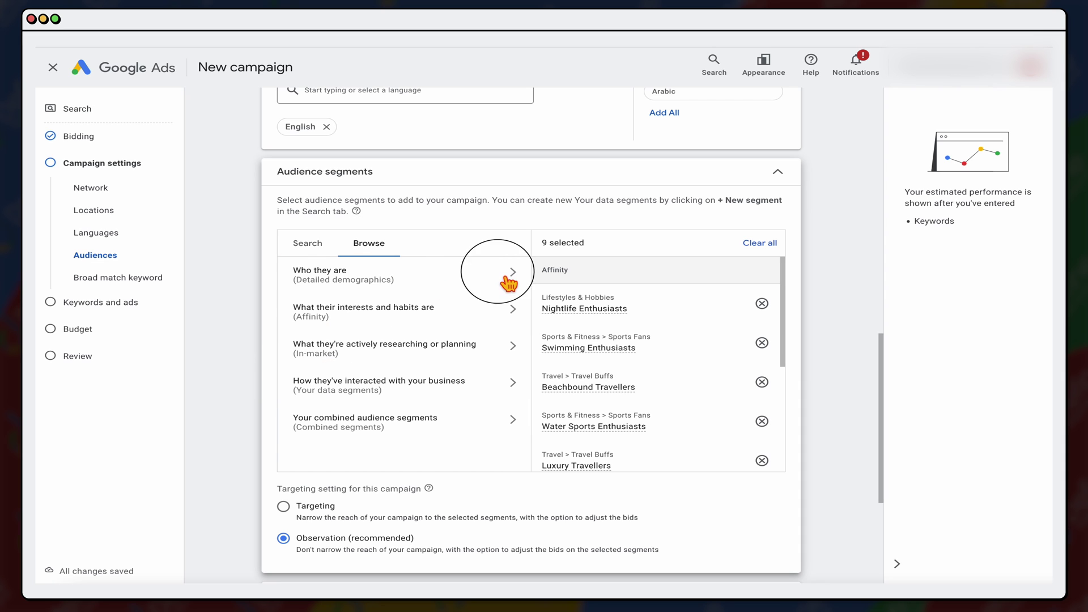
{"action": "left_click", "coordinate": [468, 309]}
{"action": "left_click", "coordinate": [437, 329]}
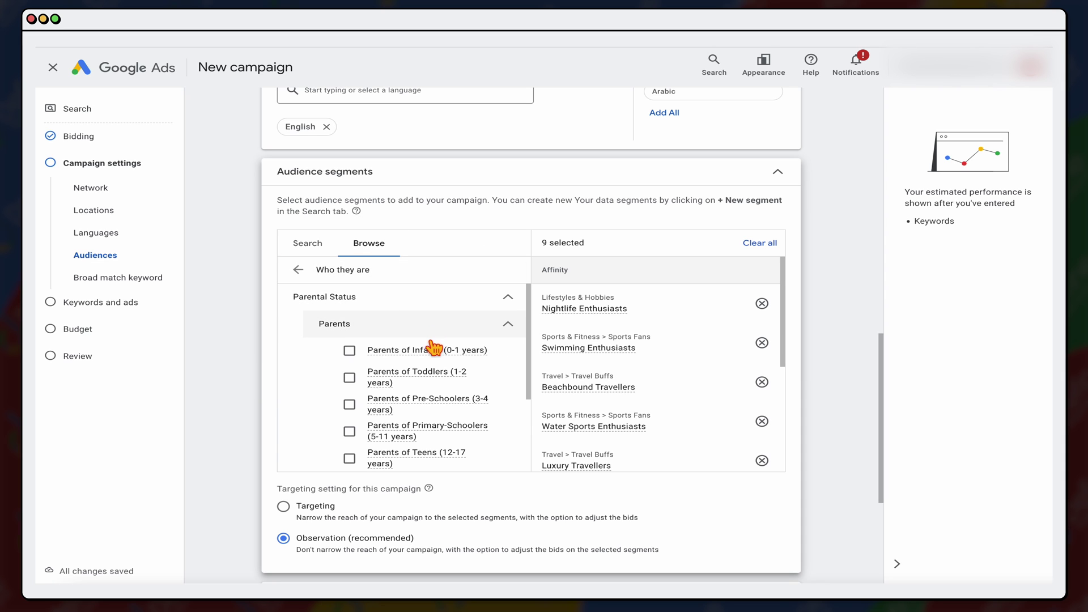
{"action": "left_click", "coordinate": [453, 349]}
{"action": "left_click", "coordinate": [512, 387]}
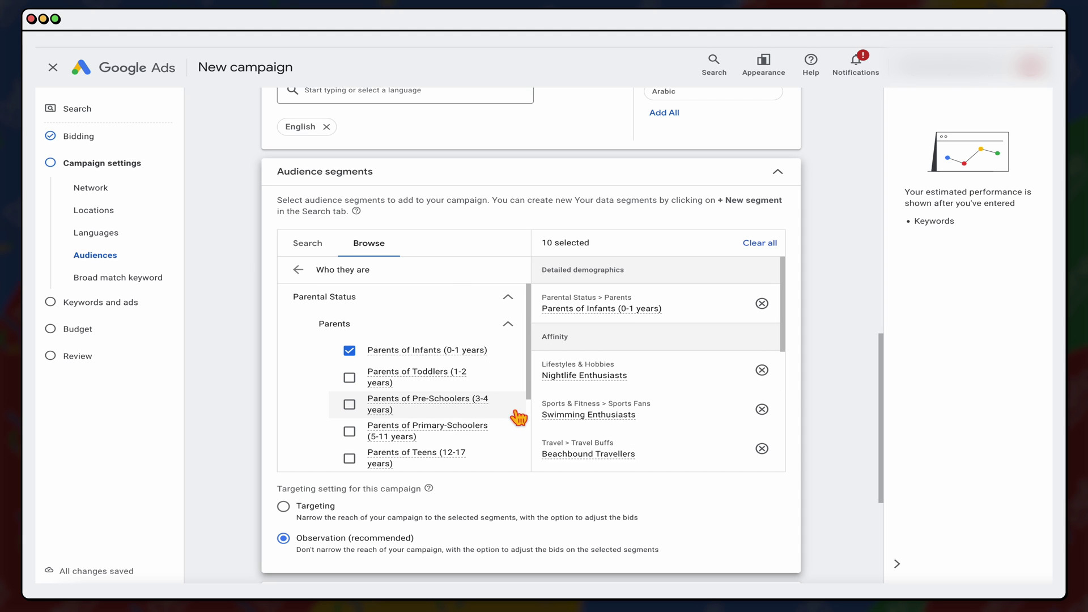
{"action": "left_click", "coordinate": [517, 412]}
{"action": "left_click", "coordinate": [518, 445]}
{"action": "scroll", "coordinate": [517, 444], "scroll_direction": "down", "scroll_amount": 1}
{"action": "left_click", "coordinate": [517, 445]}
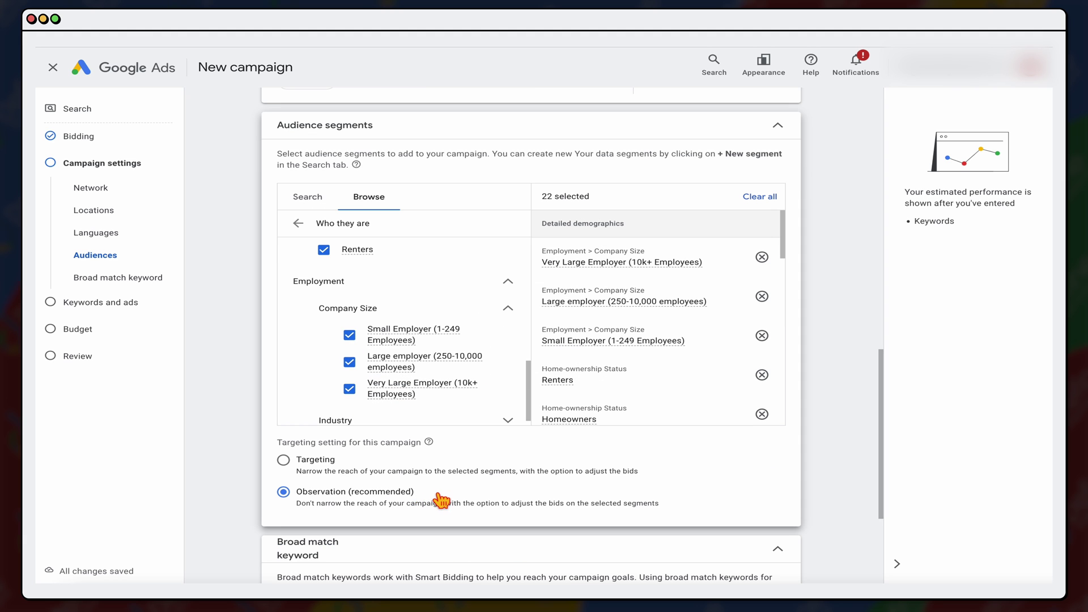
{"action": "left_click_drag", "start_coordinate": [416, 492], "coordinate": [310, 496]}
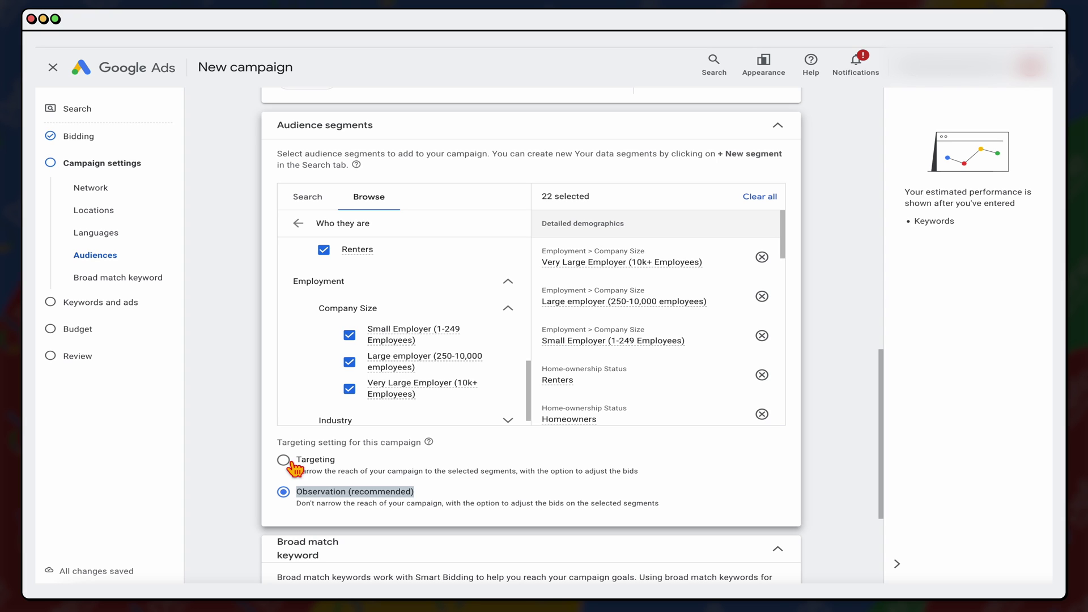
Step: Leave Broad match keywords off, review More settings' dates and ad rotation, and continue to Keywords and ads
{"action": "scroll", "coordinate": [396, 470], "scroll_direction": "down", "scroll_amount": 3}
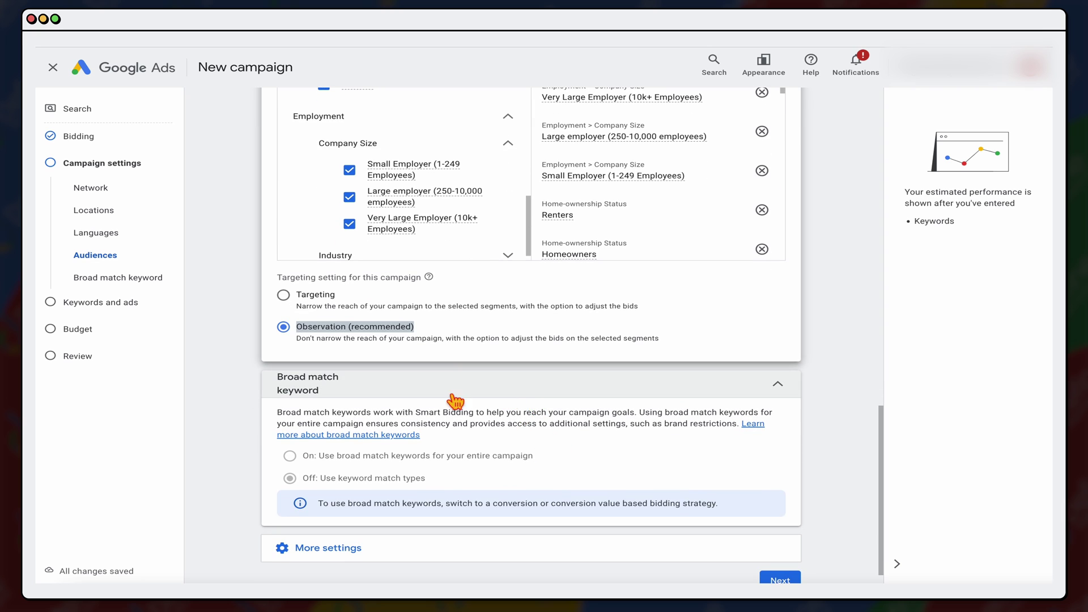
{"action": "left_click", "coordinate": [668, 392]}
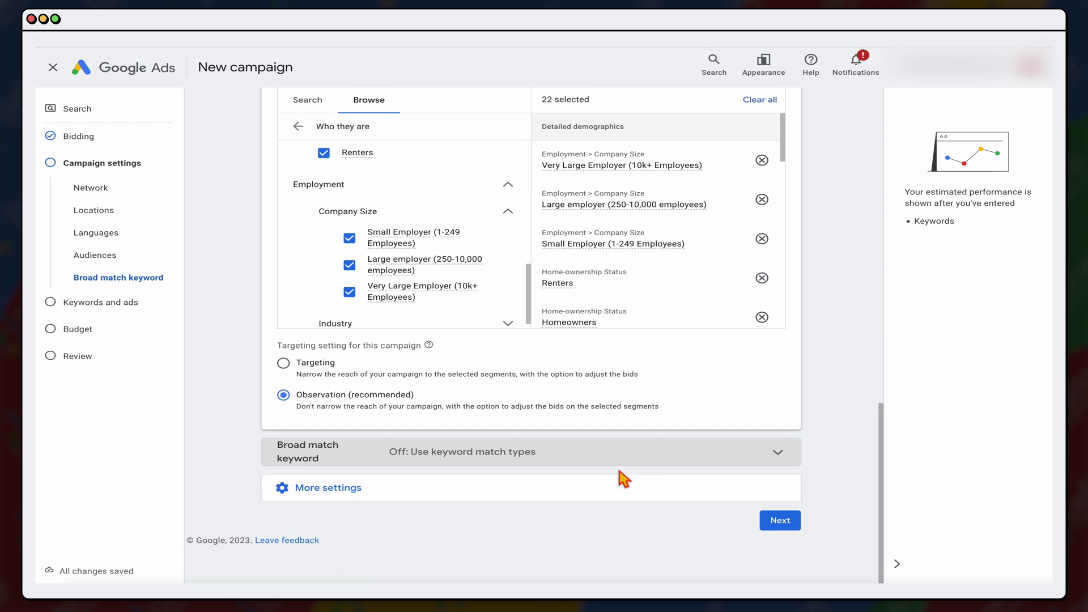
{"action": "left_click", "coordinate": [345, 494]}
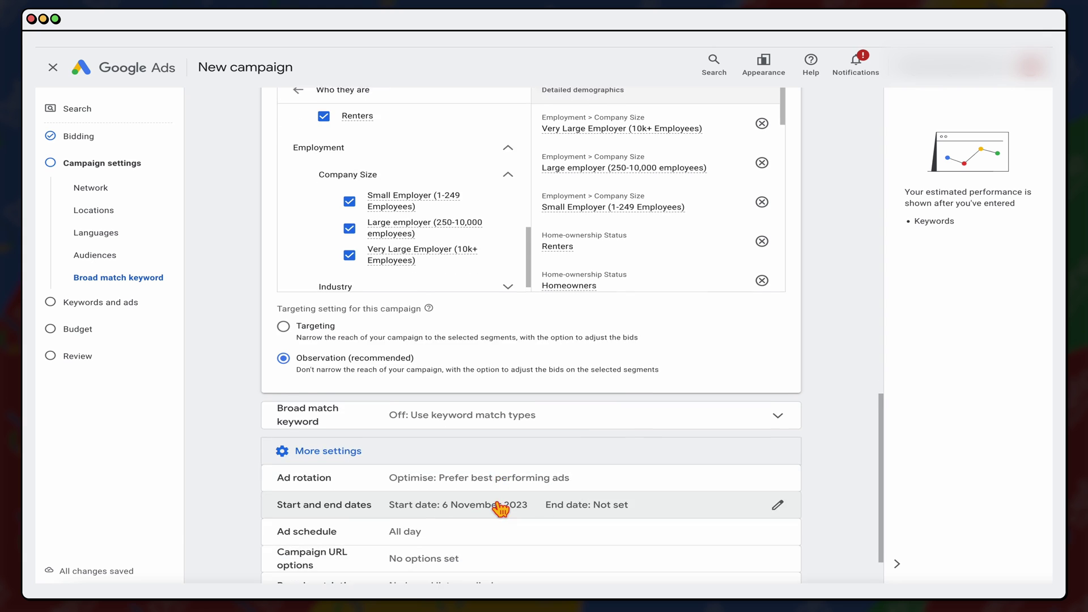
{"action": "scroll", "coordinate": [215, 491], "scroll_direction": "down", "scroll_amount": 1}
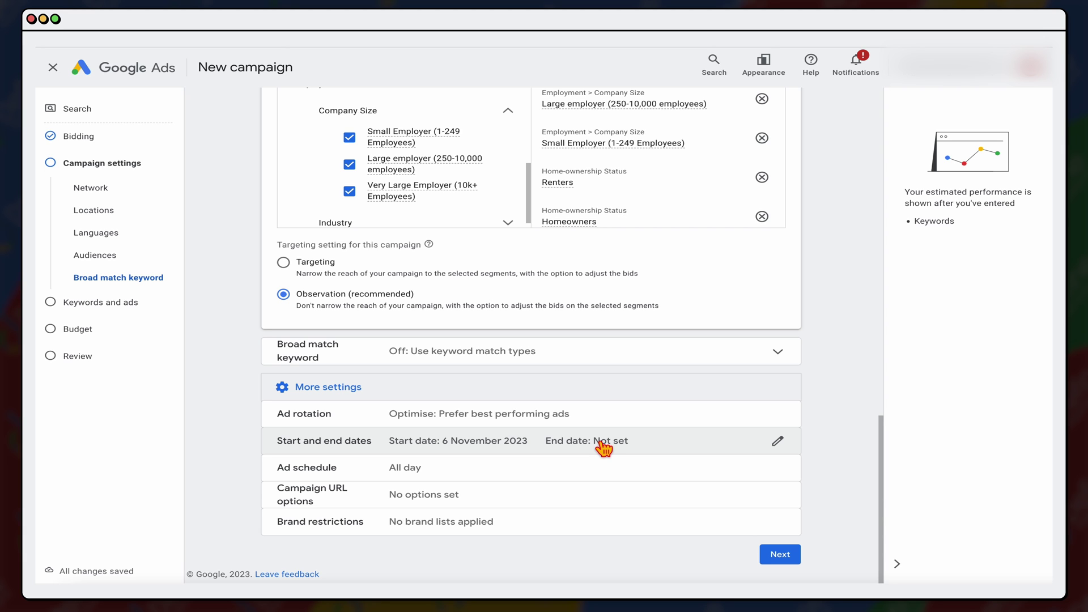
{"action": "left_click", "coordinate": [791, 559]}
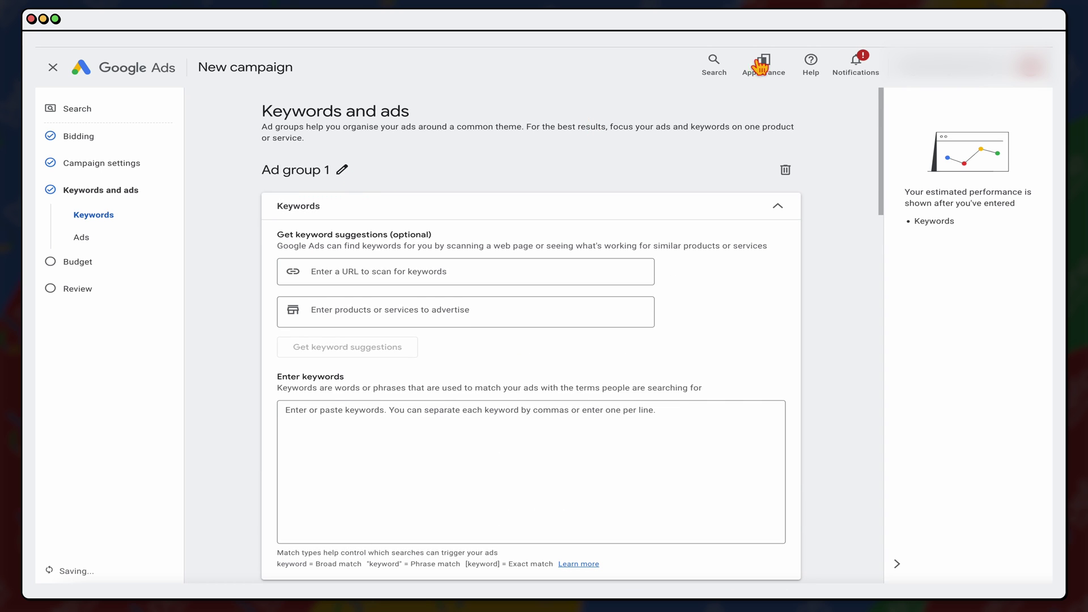
Step: Rename Ad group 1 to '1BV', copied from the keyword ideas sheet
{"action": "key", "text": "ctrl+Tab"}
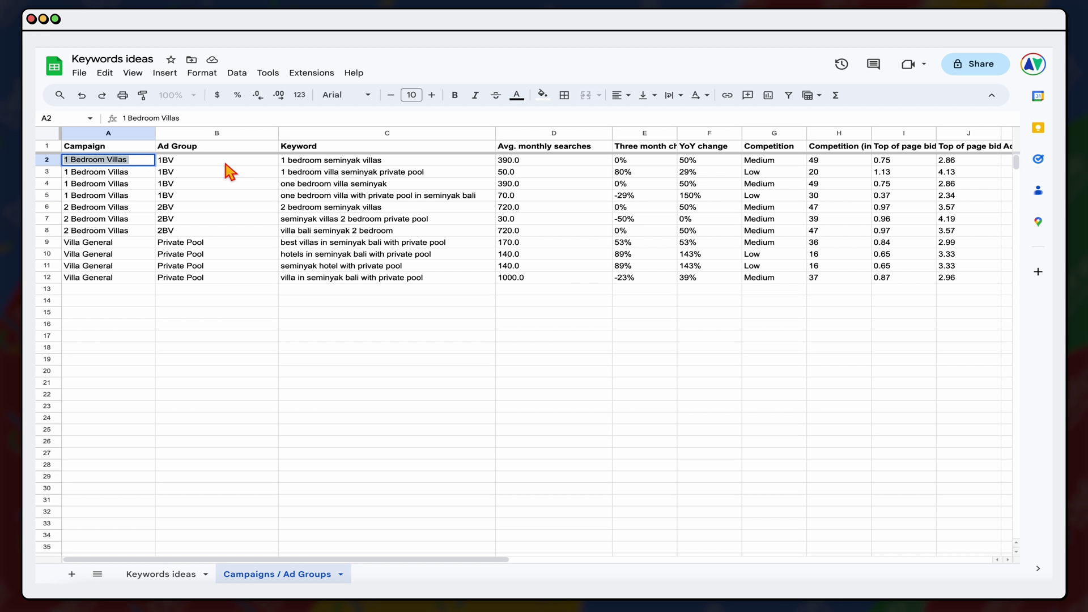
{"action": "left_click", "coordinate": [228, 165]}
{"action": "double_click", "coordinate": [228, 165]}
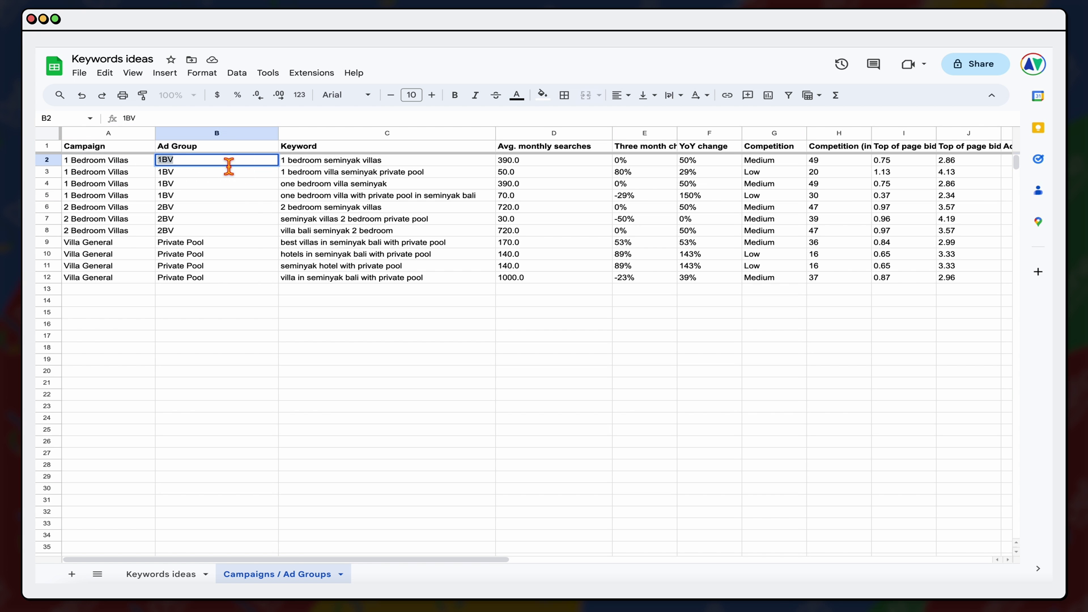
{"action": "key", "text": "ctrl+shift+Tab"}
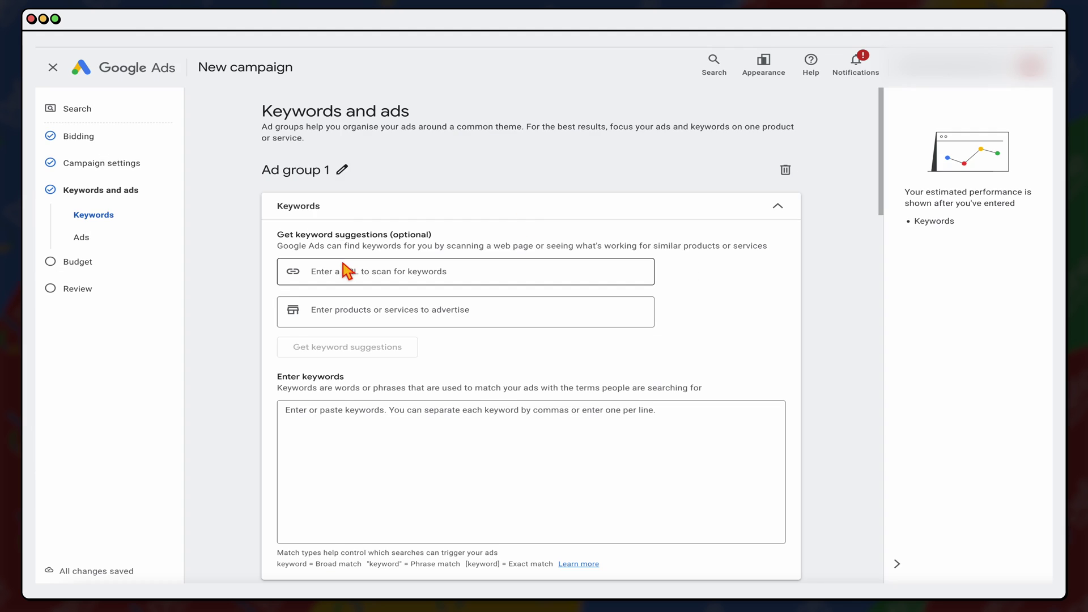
{"action": "left_click", "coordinate": [345, 173]}
{"action": "key", "text": "super+a"}
{"action": "key", "text": "super+v"}
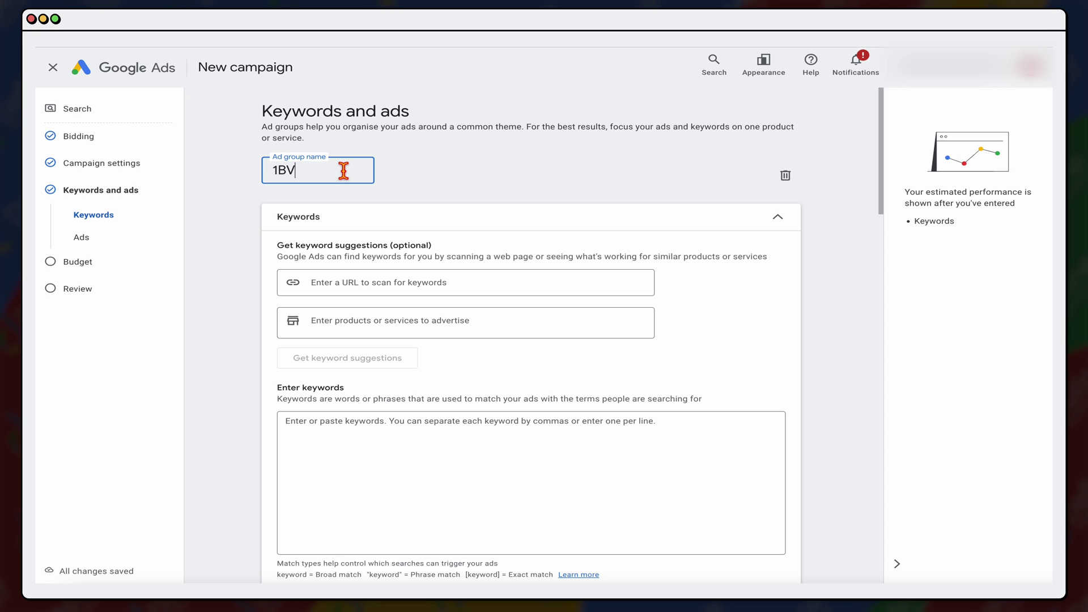
Step: Paste the four 1BV keywords from cells C2:C5 into the ad group's keyword list
{"action": "key", "text": "ctrl+Tab"}
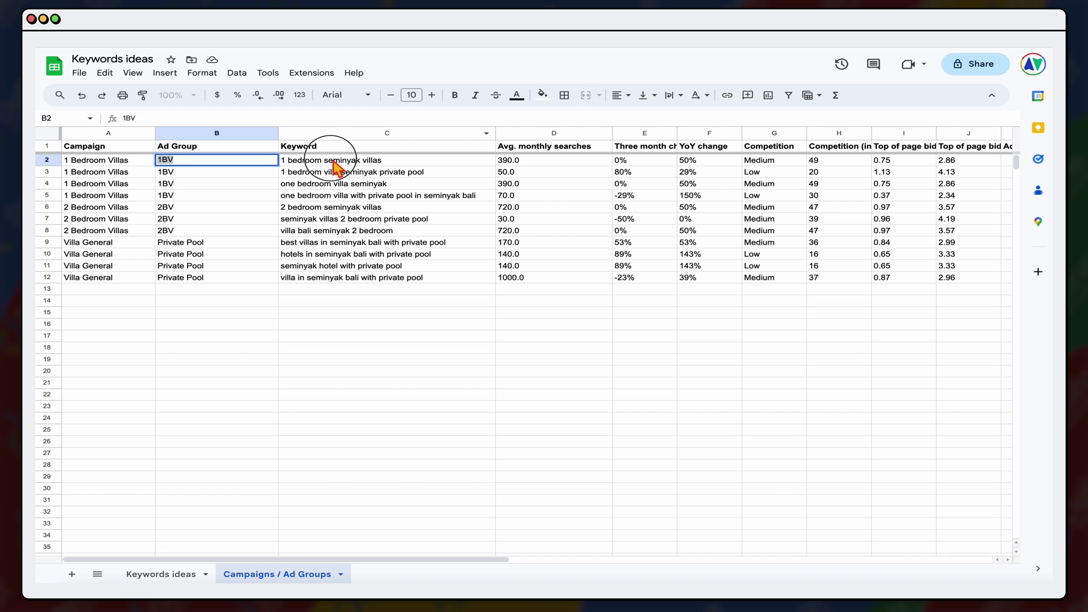
{"action": "left_click", "coordinate": [334, 160]}
{"action": "left_click", "coordinate": [329, 196], "text": "shift"}
{"action": "key", "text": "super+c"}
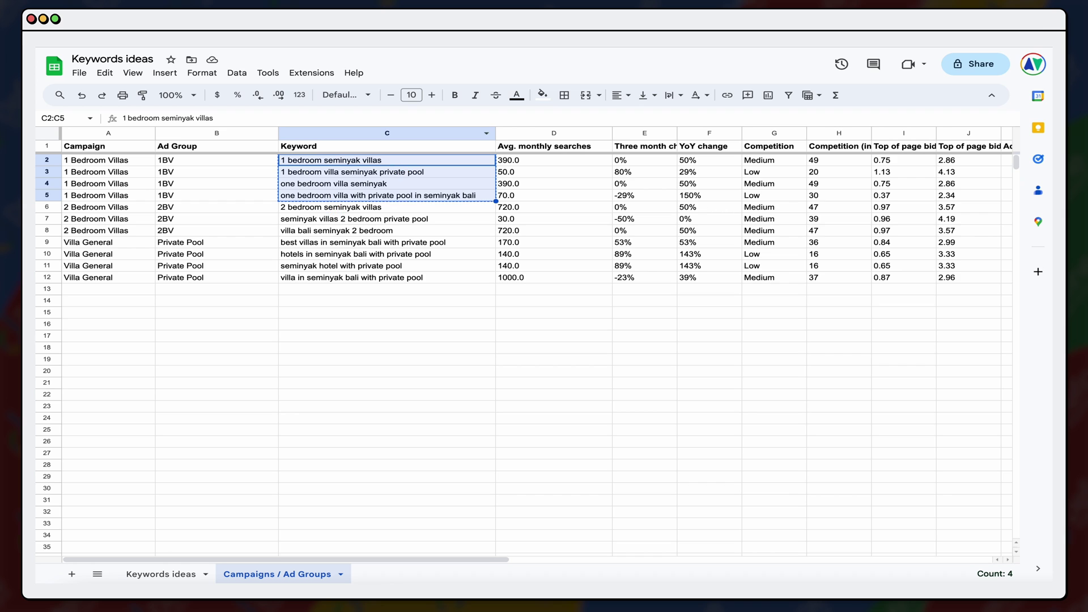
{"action": "key", "text": "ctrl+Tab"}
{"action": "left_click", "coordinate": [330, 443]}
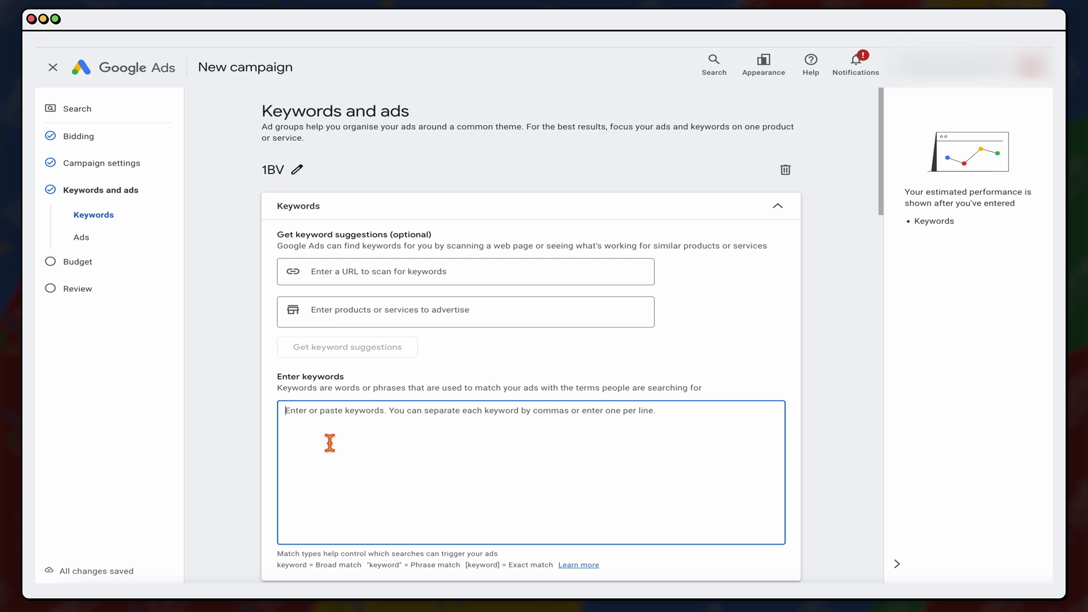
{"action": "key", "text": "super+v"}
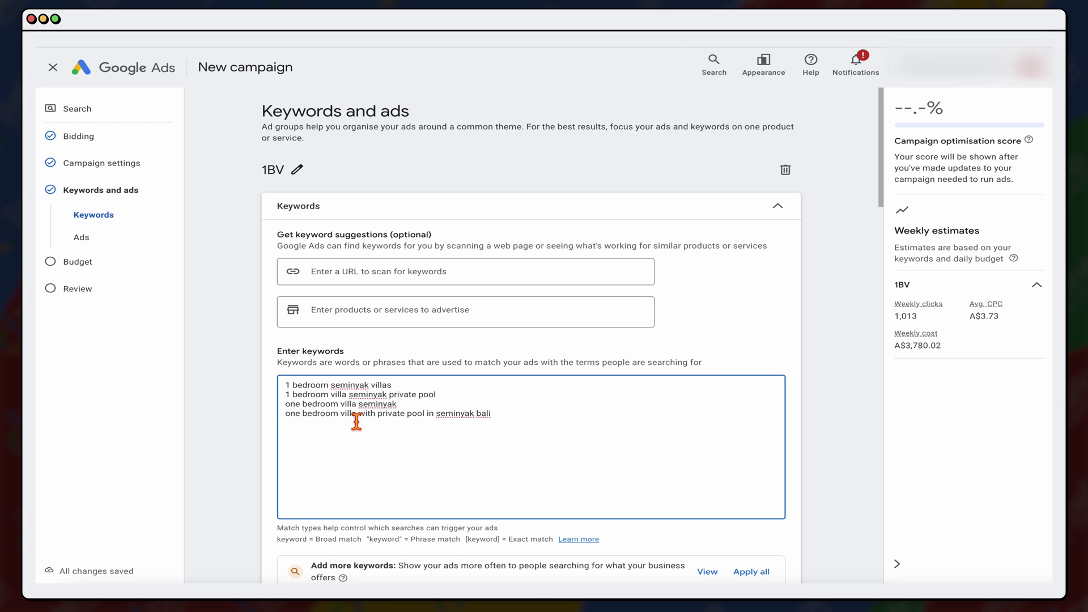
{"action": "left_click", "coordinate": [290, 403]}
{"action": "scroll", "coordinate": [389, 456], "scroll_direction": "down", "scroll_amount": 6}
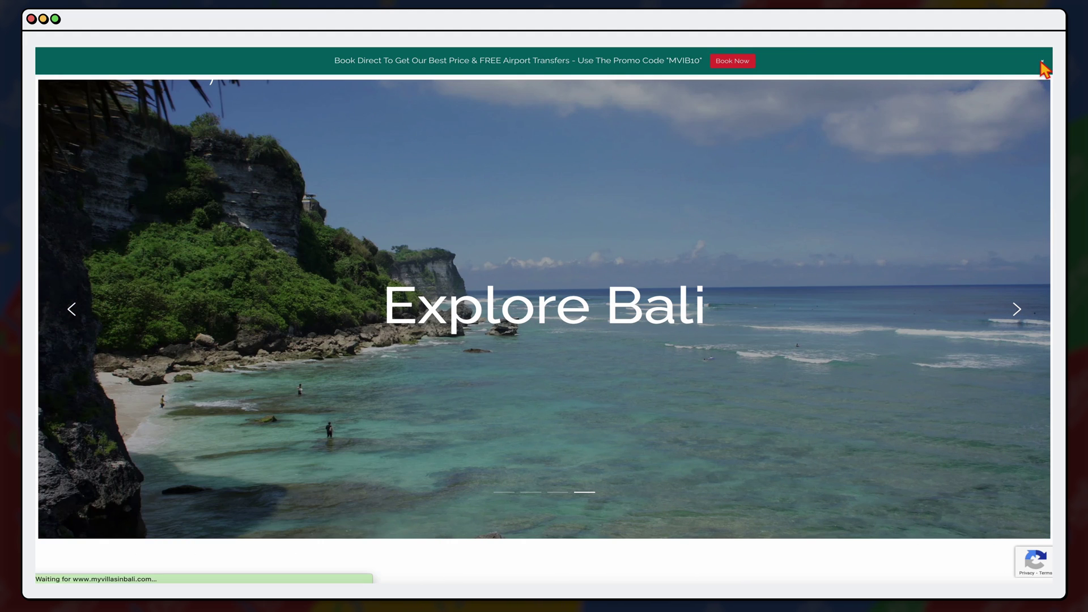
Step: Close the promo banner and scroll the 1 Bedroom Villa Seminyak page to its photo gallery
{"action": "left_click", "coordinate": [1042, 62]}
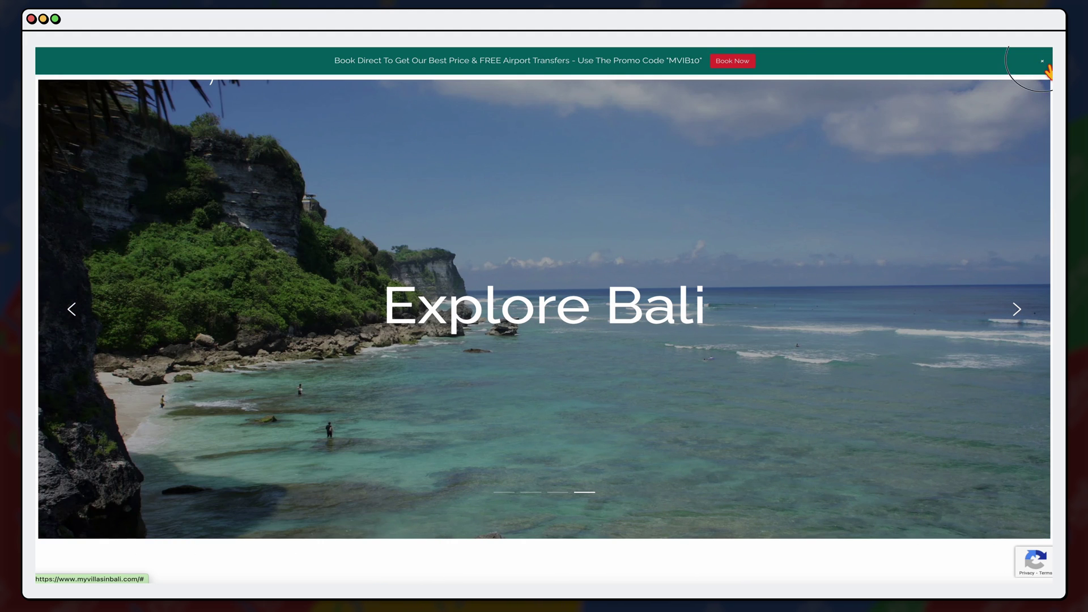
{"action": "left_click", "coordinate": [423, 93]}
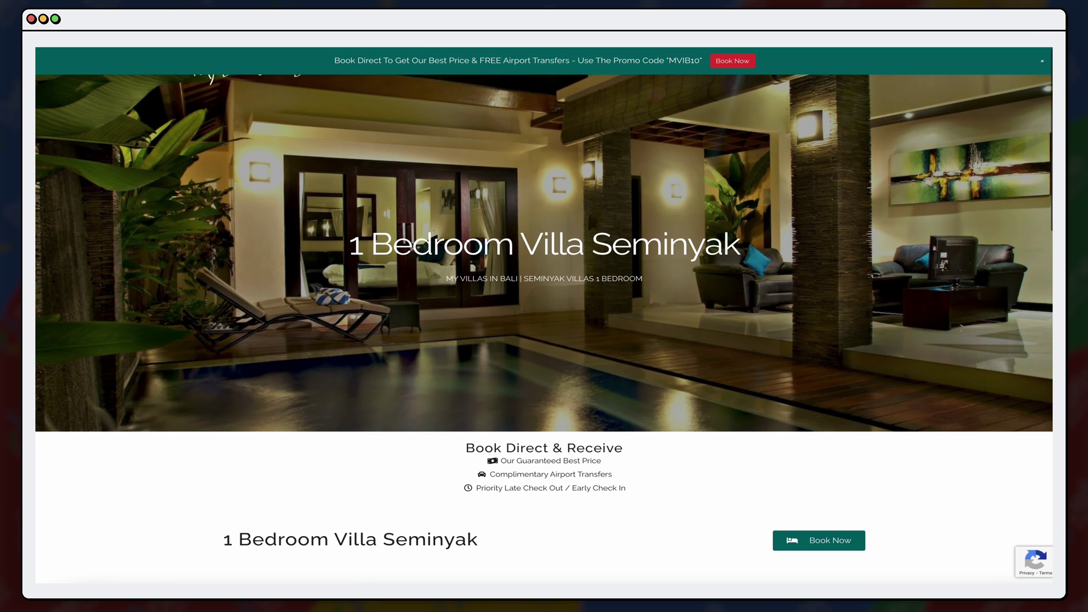
{"action": "left_click", "coordinate": [1042, 62]}
{"action": "scroll", "coordinate": [799, 288], "scroll_direction": "down", "scroll_amount": 15}
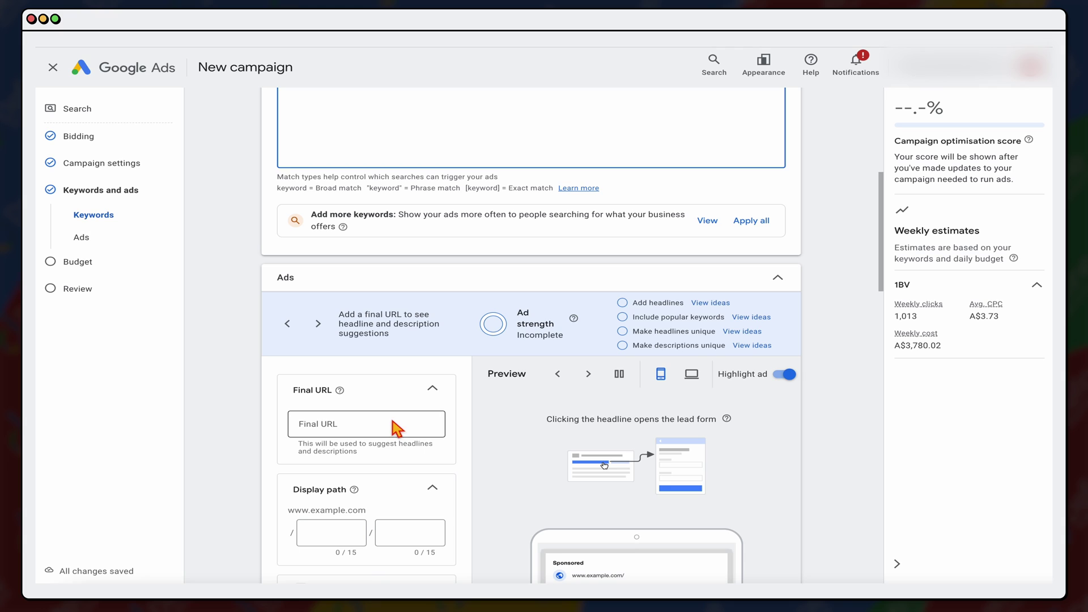
{"action": "left_click", "coordinate": [393, 426]}
Step: Paste the villa page address as the 1BV ad's Final URL
{"action": "key", "text": "super+v"}
{"action": "scroll", "coordinate": [393, 453], "scroll_direction": "down", "scroll_amount": 1}
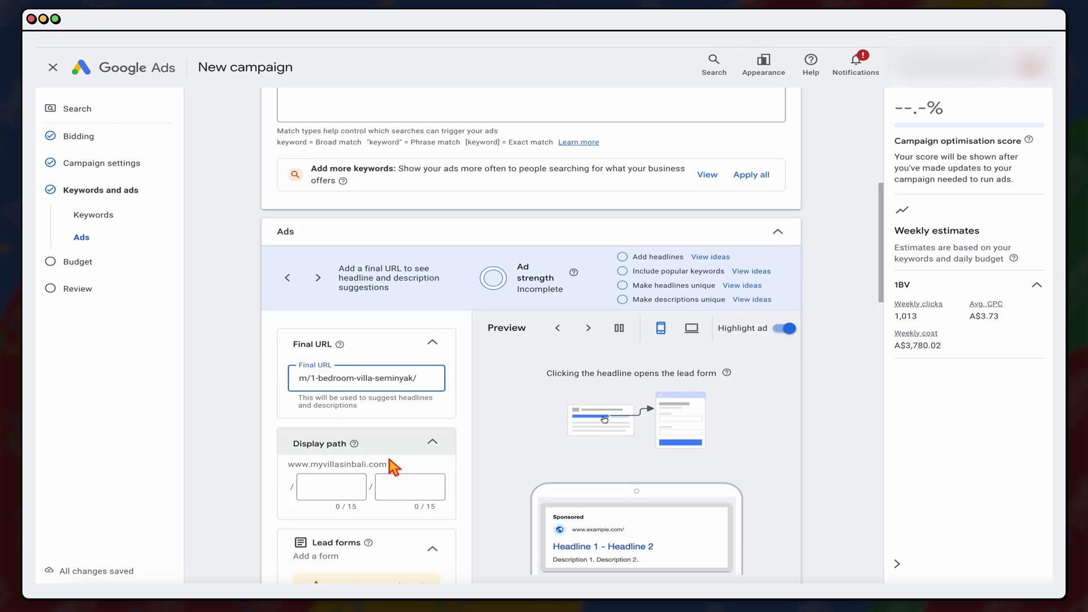
{"action": "scroll", "coordinate": [394, 468], "scroll_direction": "down", "scroll_amount": 5}
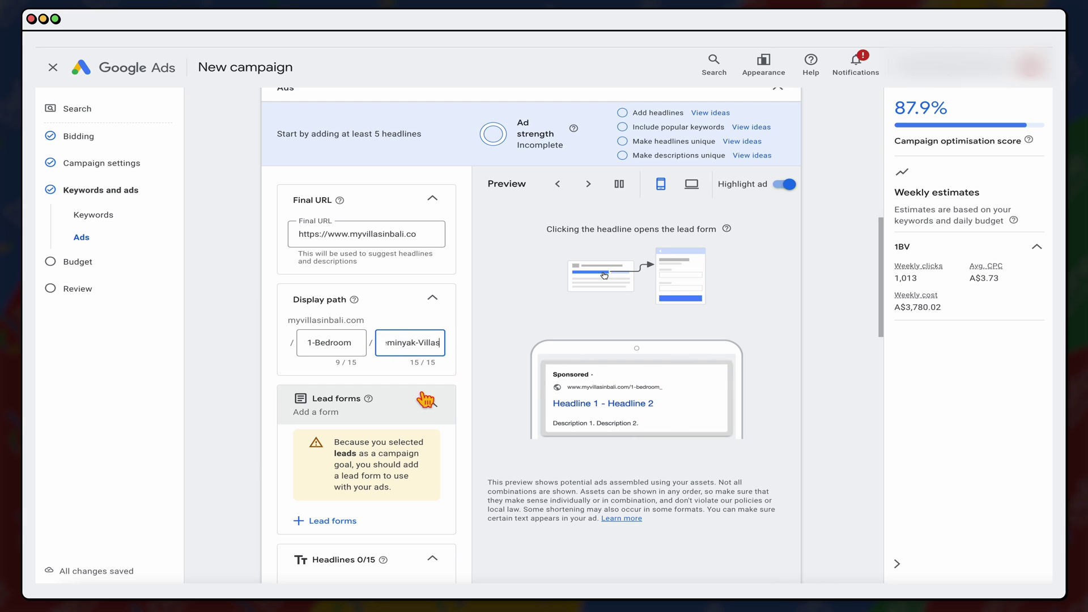
{"action": "scroll", "coordinate": [426, 399], "scroll_direction": "down", "scroll_amount": 5}
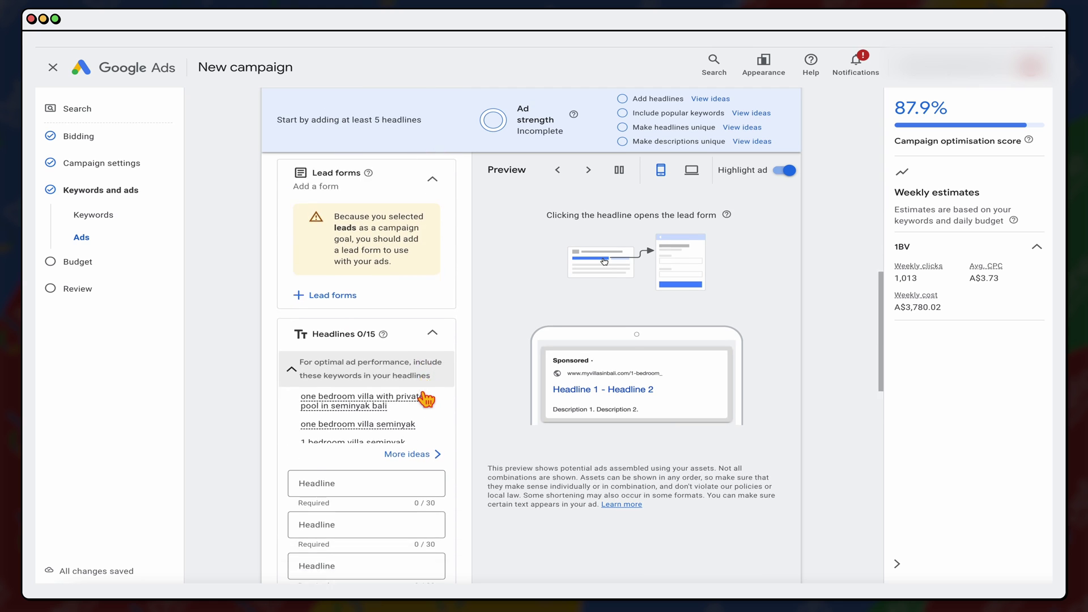
{"action": "scroll", "coordinate": [340, 396], "scroll_direction": "down", "scroll_amount": 3}
{"action": "scroll", "coordinate": [335, 372], "scroll_direction": "down", "scroll_amount": 1}
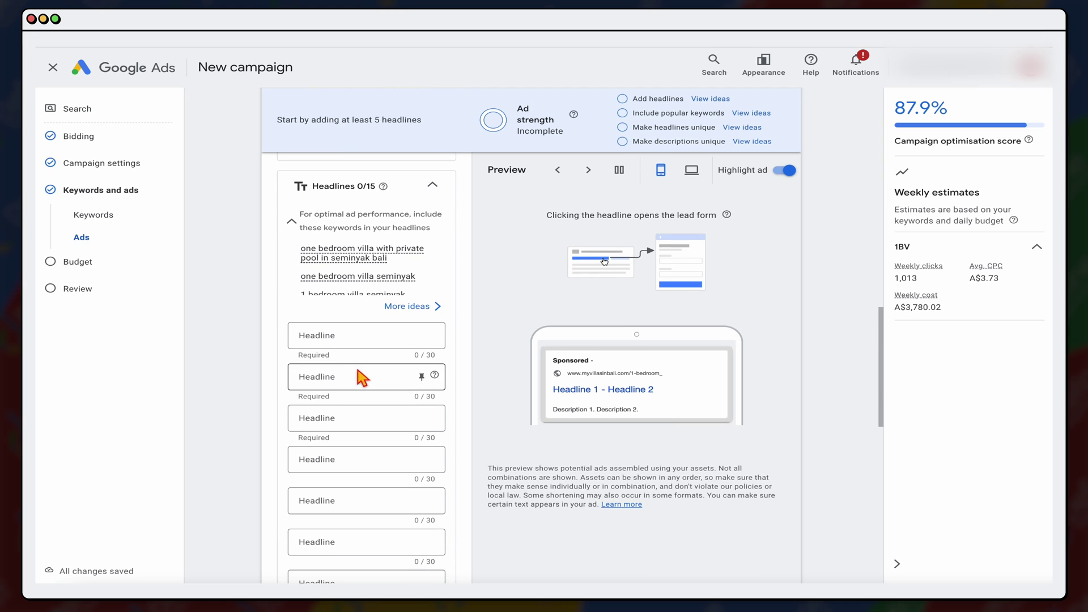
Step: Copy '1 Bedroom Seminyak Villa' from the ad copy sheet into the first headline
{"action": "key", "text": "ctrl+Tab"}
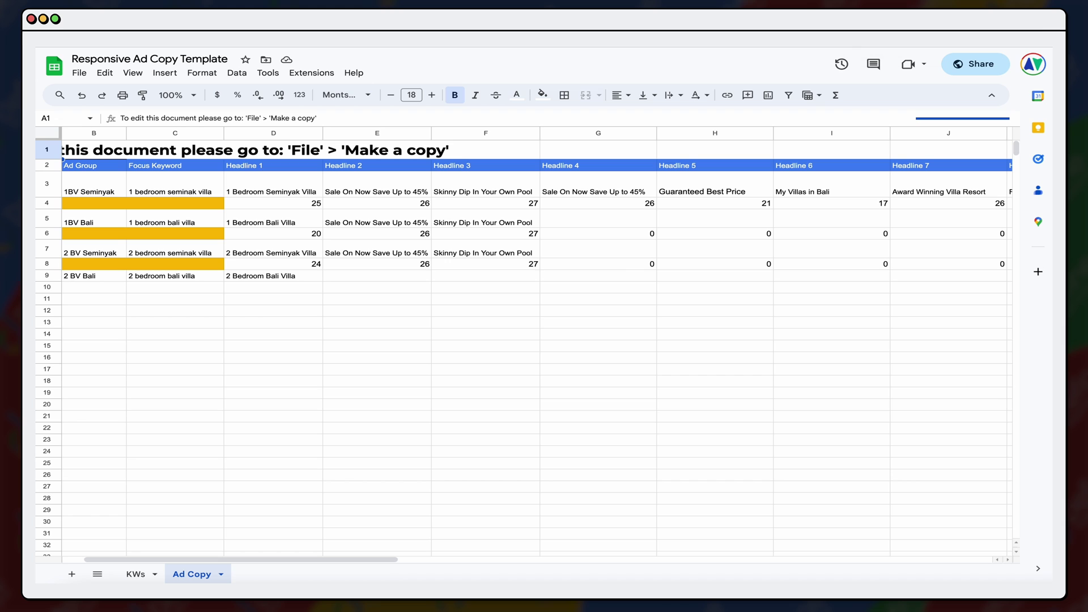
{"action": "left_click", "coordinate": [273, 184]}
{"action": "key", "text": "super+c"}
{"action": "key", "text": "ctrl+shift+Tab"}
{"action": "left_click", "coordinate": [311, 335]}
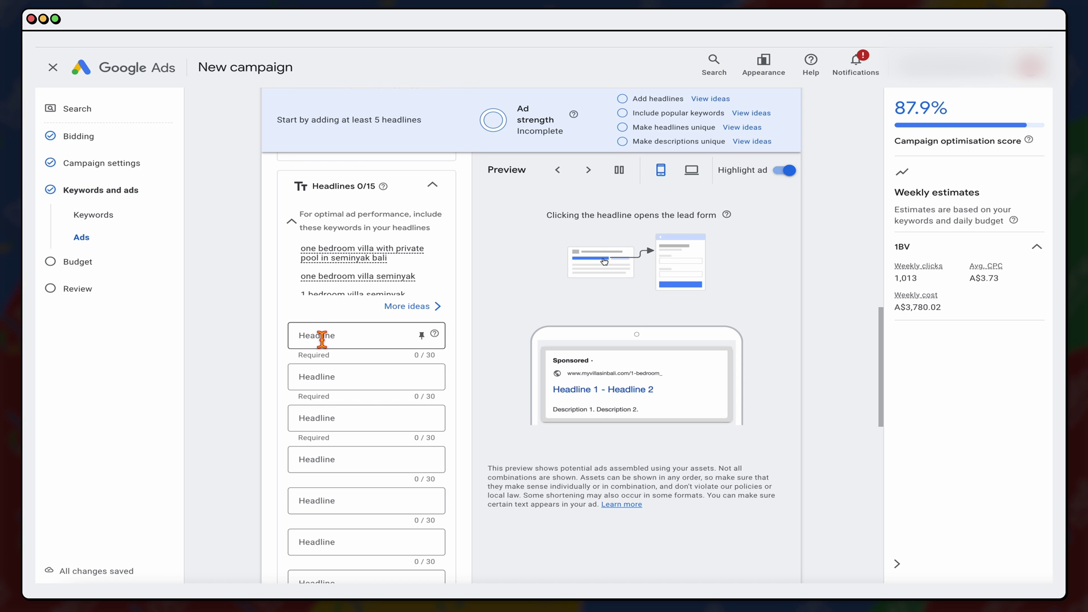
{"action": "key", "text": "super+v"}
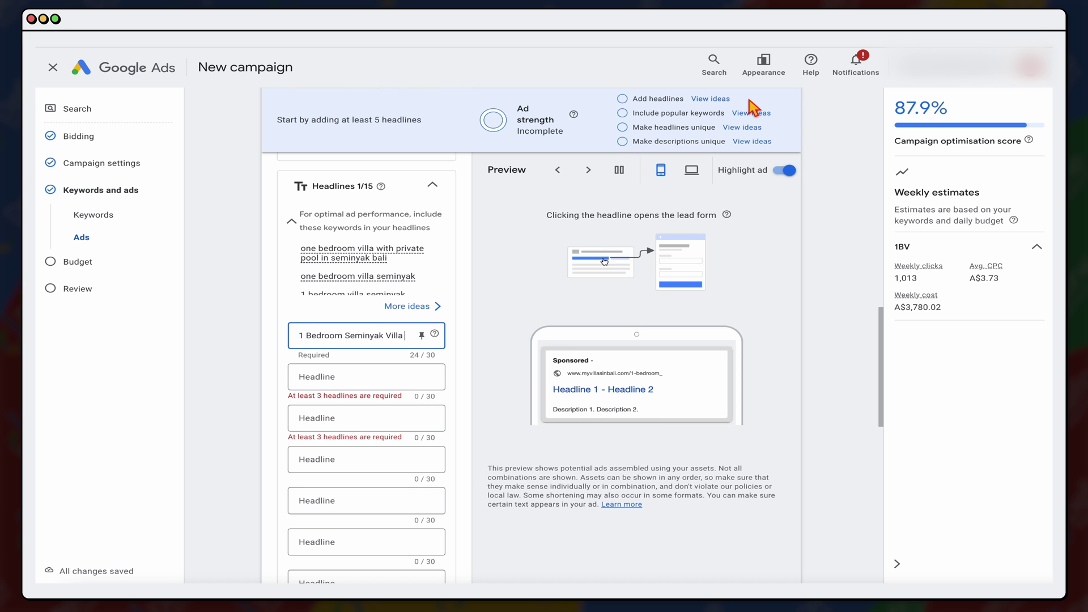
{"action": "key", "text": "ctrl+Tab"}
{"action": "key", "text": "ctrl+shift+Tab"}
{"action": "scroll", "coordinate": [426, 354], "scroll_direction": "up", "scroll_amount": 10}
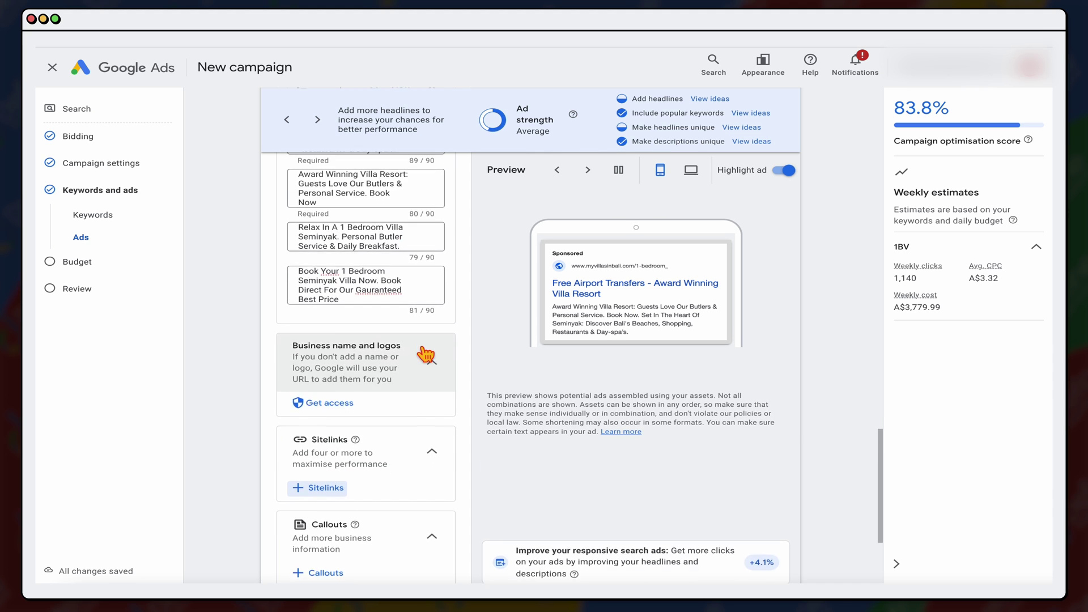
{"action": "scroll", "coordinate": [426, 354], "scroll_direction": "down", "scroll_amount": 7}
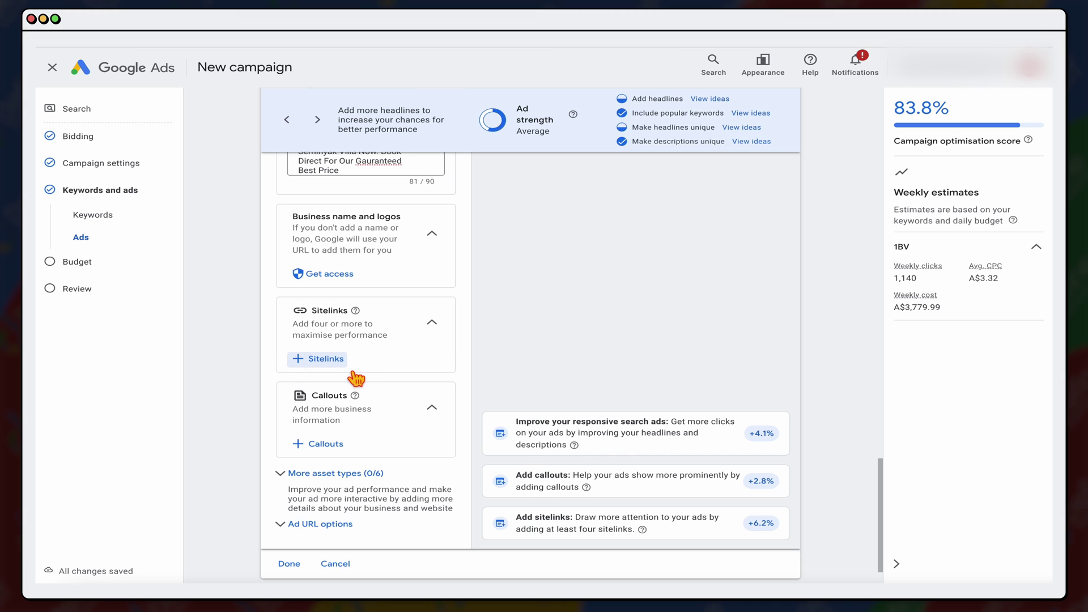
Step: Start creating a new sitelink for the campaign
{"action": "left_click", "coordinate": [326, 359]}
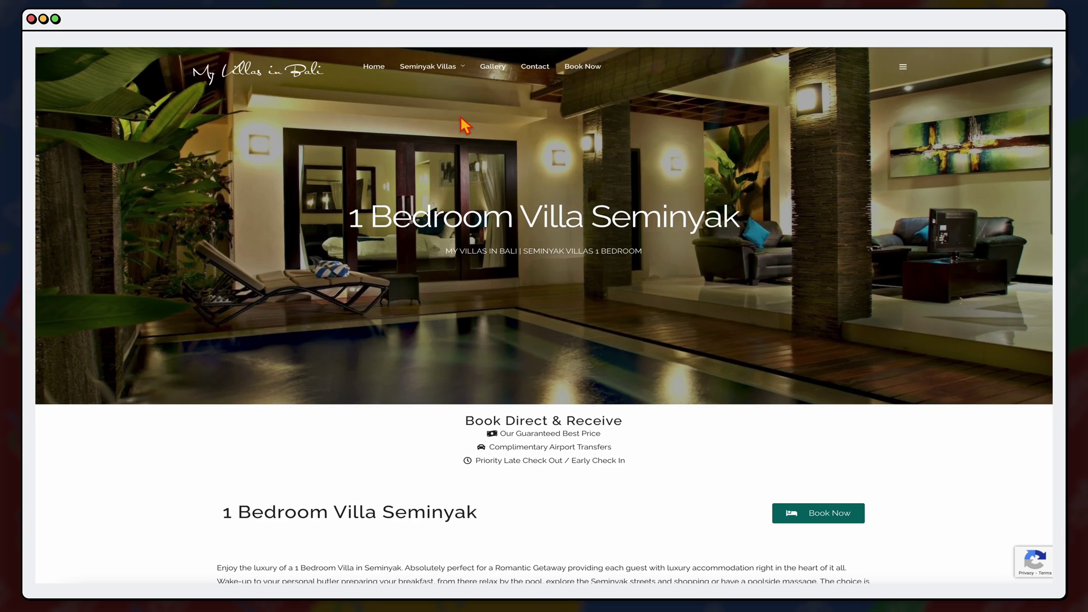
{"action": "mouse_move", "coordinate": [431, 65]}
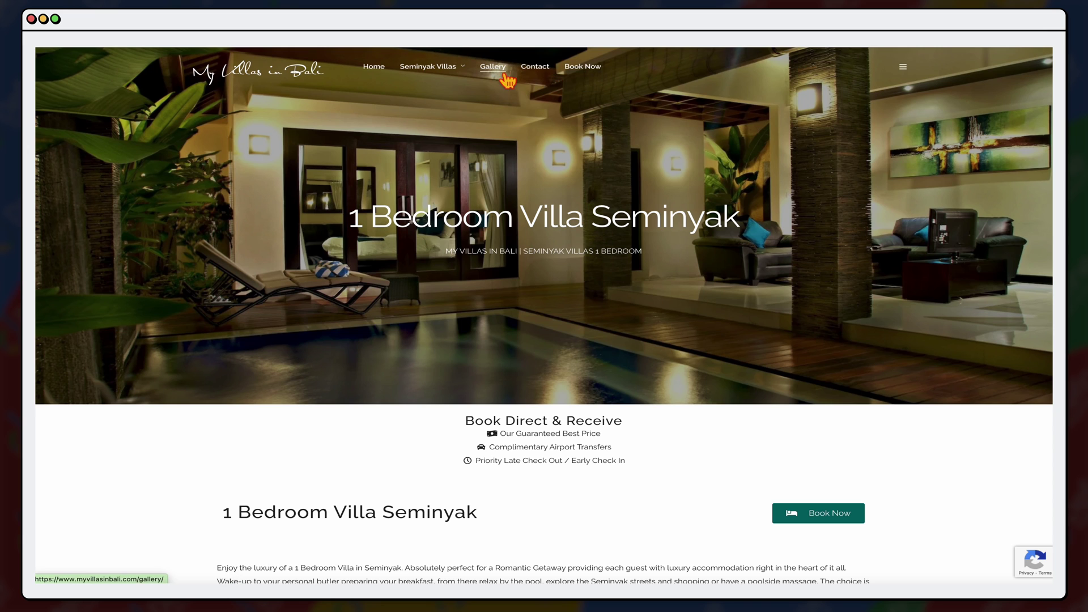
{"action": "mouse_move", "coordinate": [460, 85]}
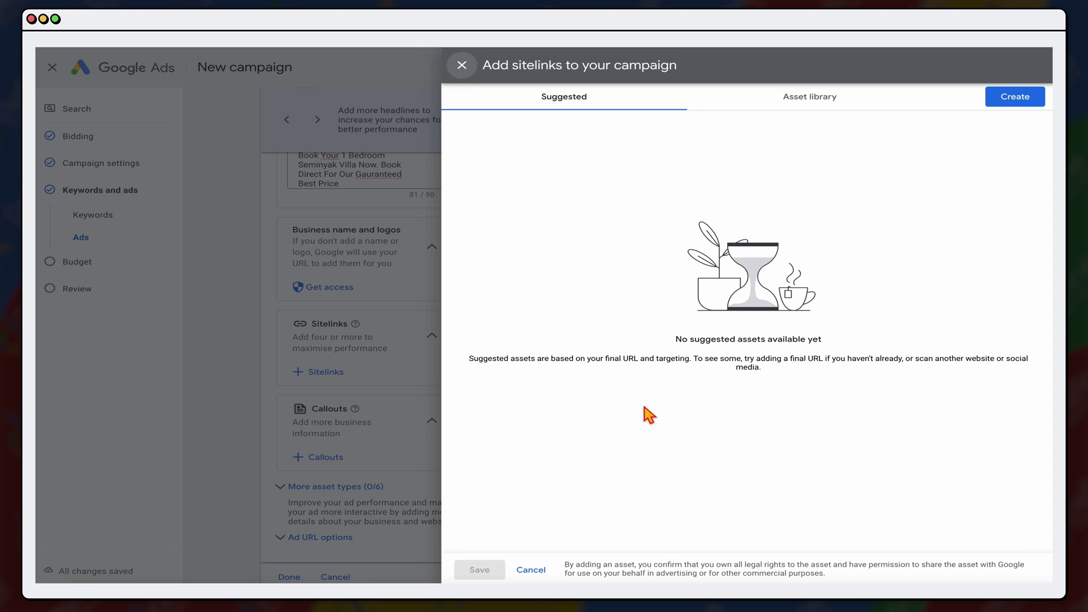
{"action": "left_click", "coordinate": [1017, 97]}
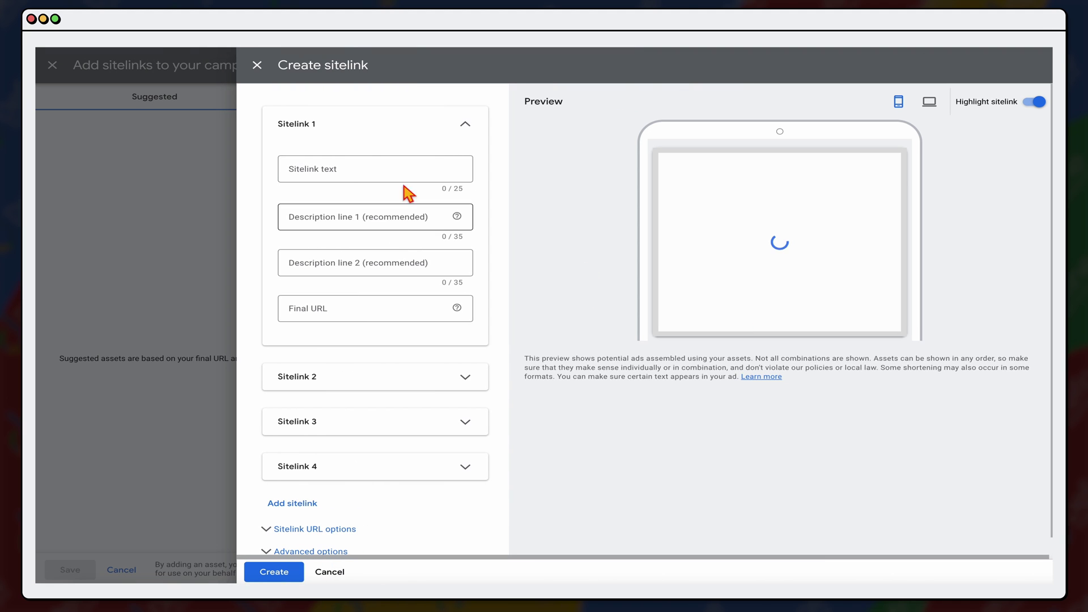
Step: Save a '2 Bedroom Villa' sitelink with descriptions 'Stay In a Luxury' and '2 Bedroom Pool V'
{"action": "left_click", "coordinate": [396, 176]}
{"action": "type", "text": "2 Bedroom Villa"}
{"action": "left_click", "coordinate": [362, 309]}
{"action": "key", "text": "ctrl+v"}
{"action": "left_click", "coordinate": [363, 217]}
{"action": "type", "text": "Stay In a Luxury"}
{"action": "left_click", "coordinate": [362, 262]}
{"action": "type", "text": "2 Bedroom Pool V"}
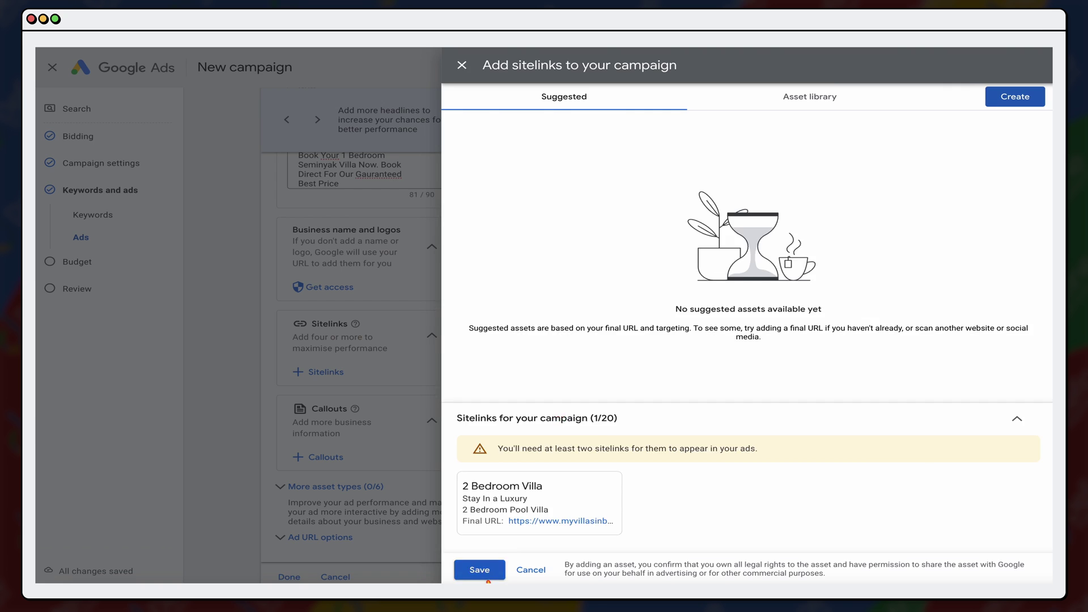
{"action": "left_click", "coordinate": [479, 569]}
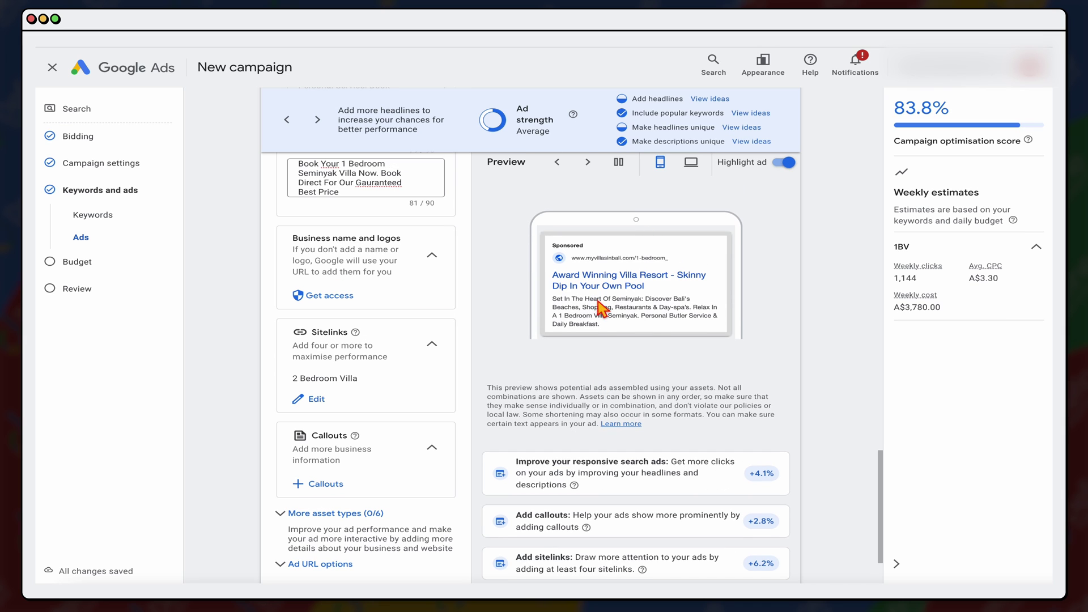
{"action": "scroll", "coordinate": [629, 244], "scroll_direction": "up", "scroll_amount": 1}
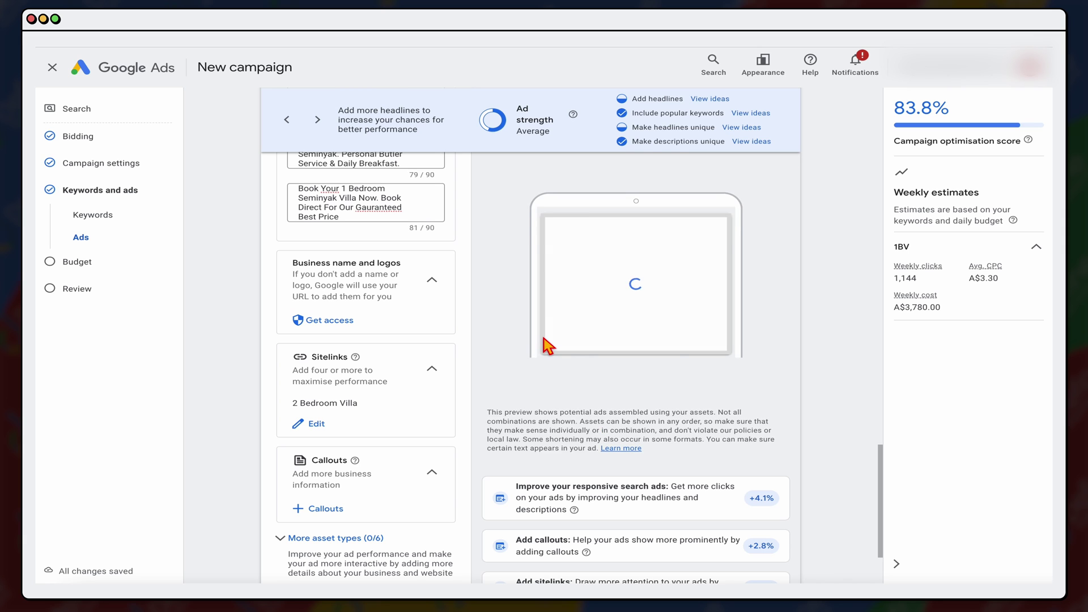
{"action": "left_click", "coordinate": [327, 510]}
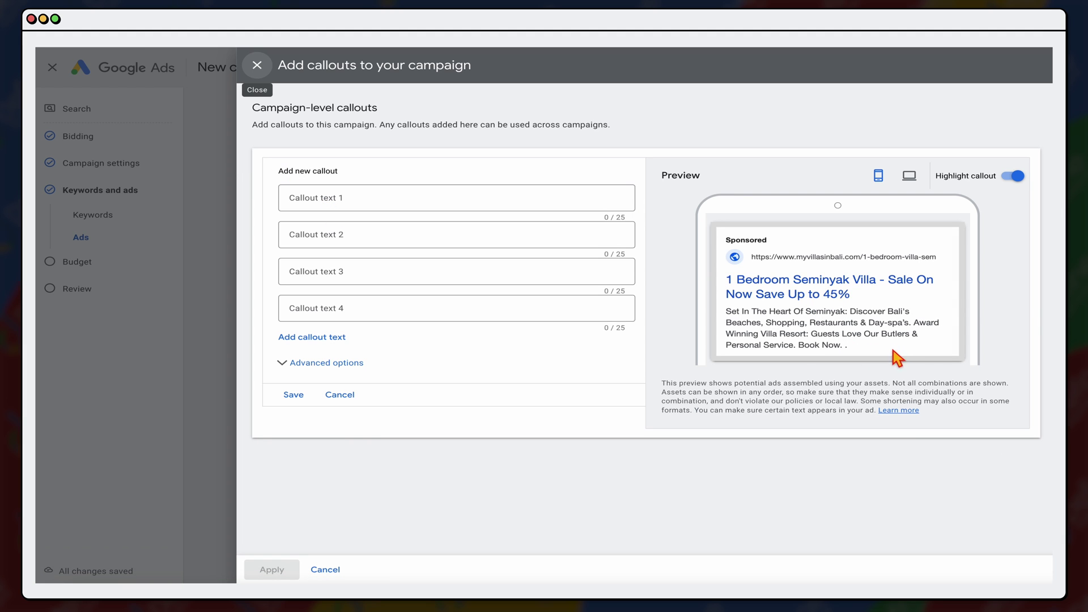
{"action": "left_click", "coordinate": [265, 72]}
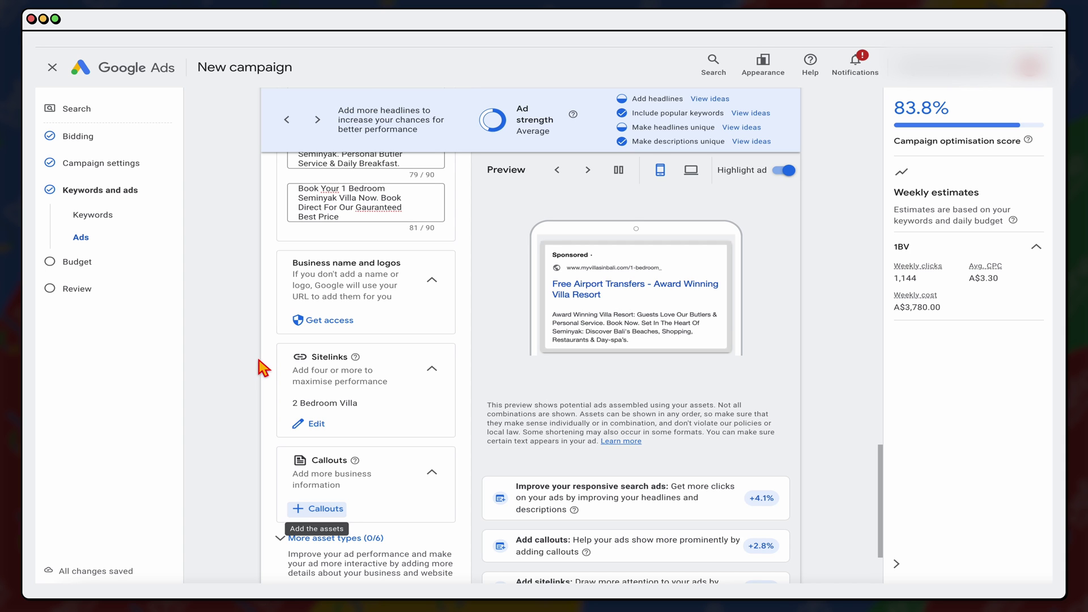
{"action": "scroll", "coordinate": [364, 444], "scroll_direction": "down", "scroll_amount": 3}
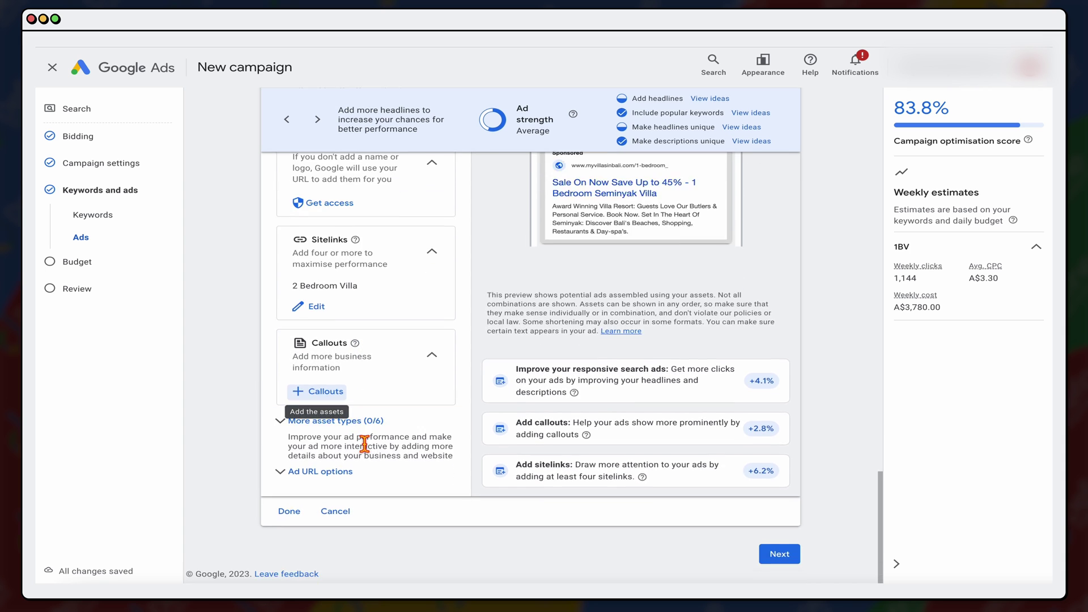
{"action": "left_click", "coordinate": [289, 521]}
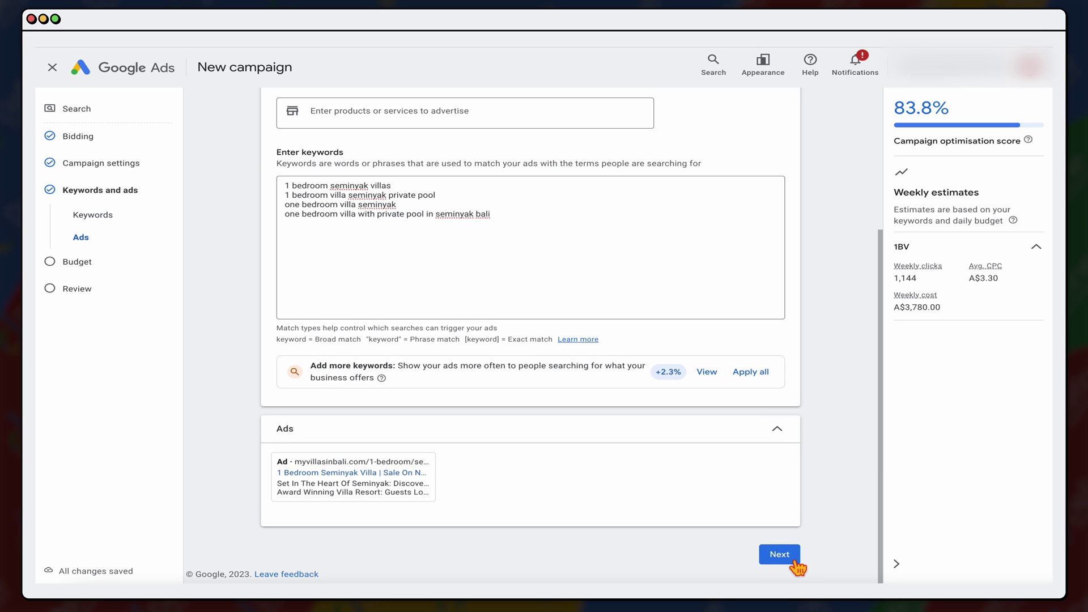
Step: Replace the 540.00 budget with a custom daily budget of A$40 and reach the Review page
{"action": "left_click", "coordinate": [795, 561]}
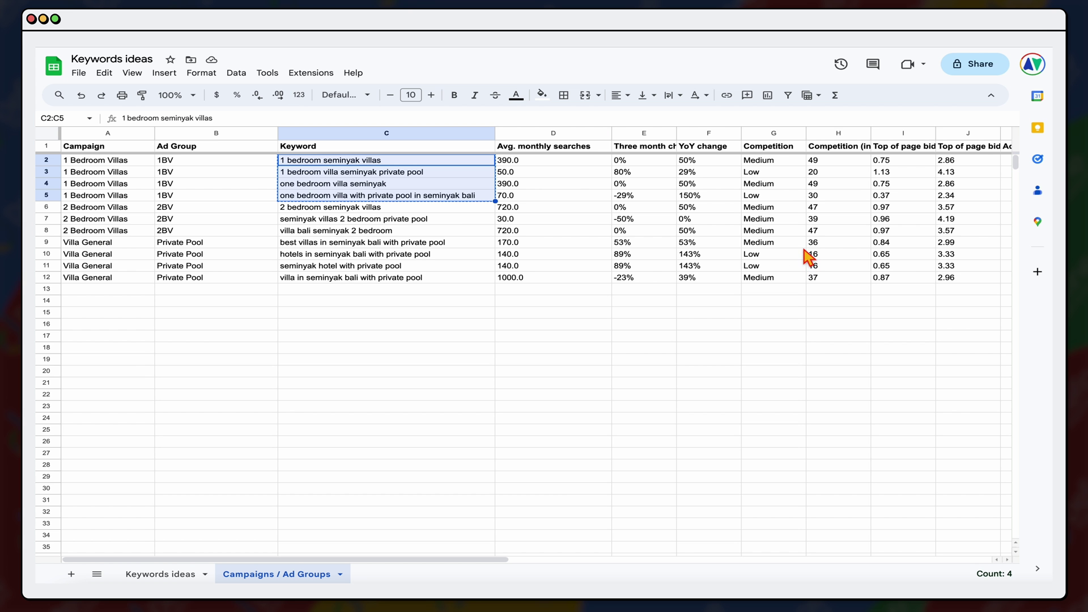
{"action": "left_click", "coordinate": [954, 161]}
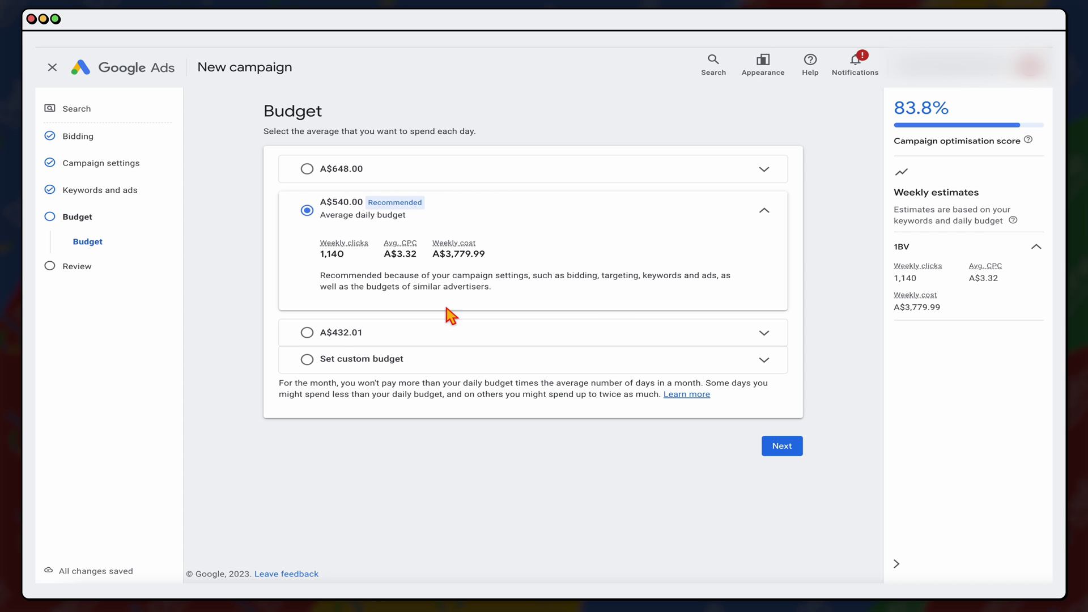
{"action": "left_click", "coordinate": [307, 362]}
{"action": "left_click", "coordinate": [354, 310]}
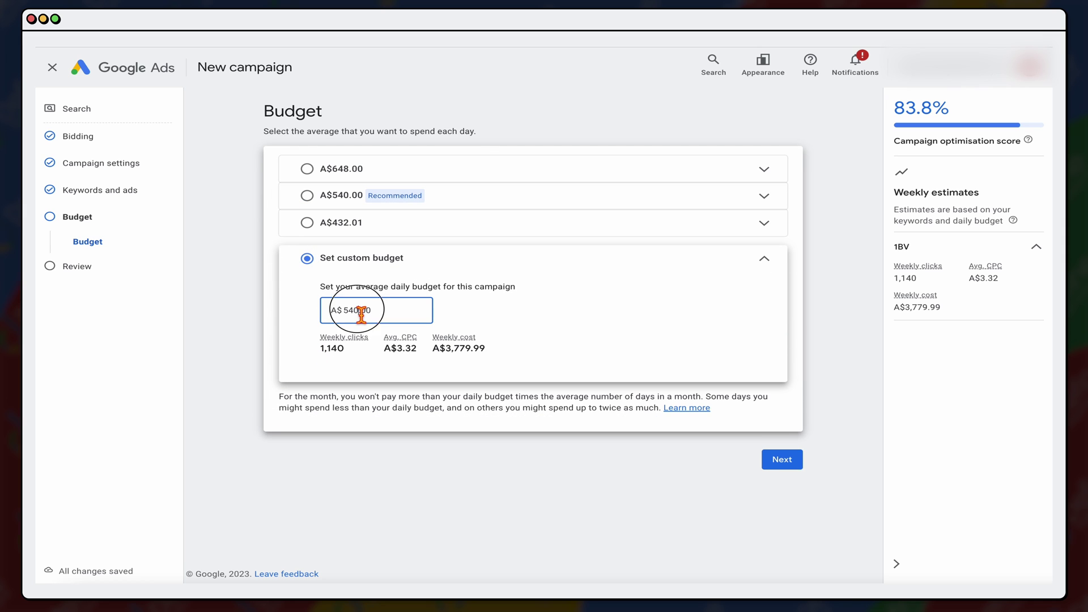
{"action": "double_click", "coordinate": [360, 309]}
{"action": "type", "text": "490"}
{"action": "key", "text": "BackSpace"}
{"action": "key", "text": "BackSpace"}
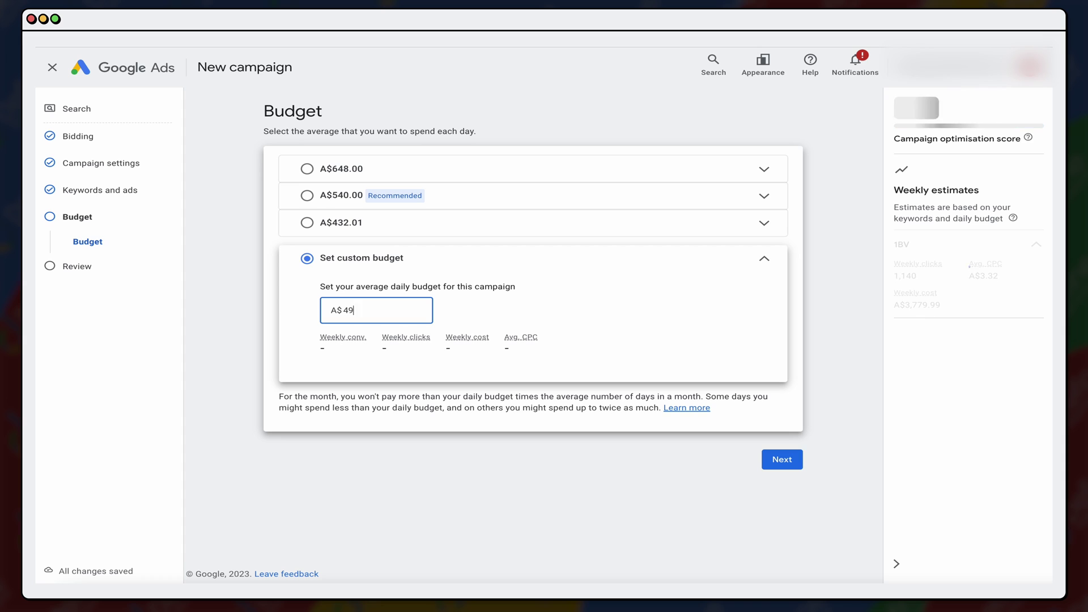
{"action": "type", "text": "0"}
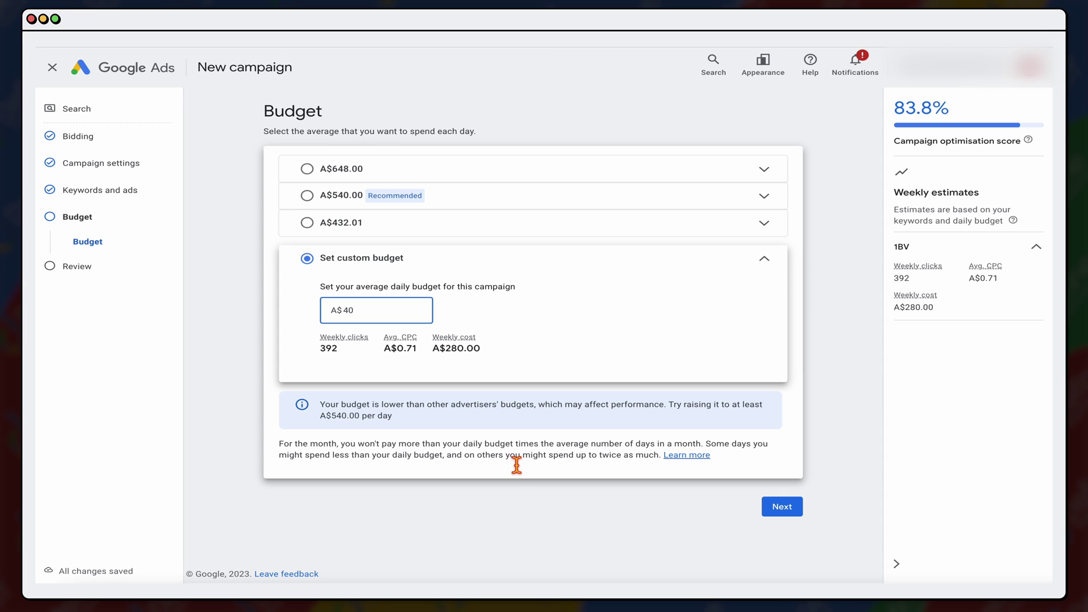
{"action": "left_click", "coordinate": [777, 514]}
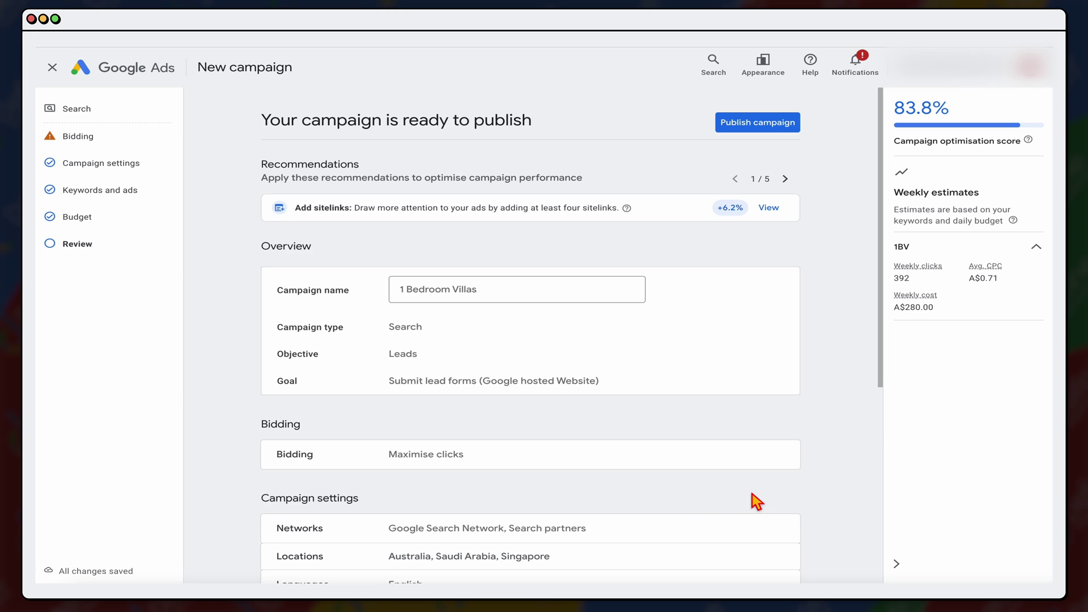